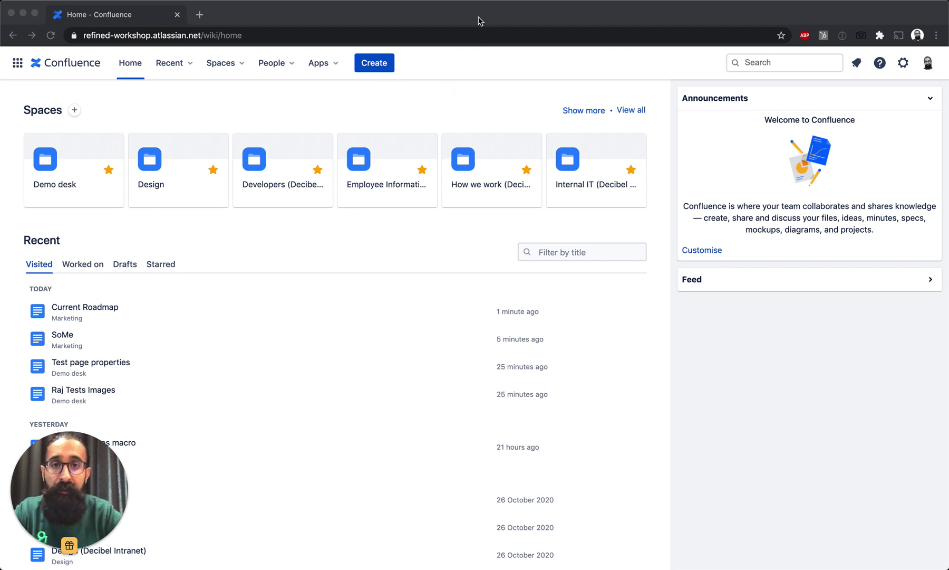
Step: Open the Refined app's configuration page from Confluence's installed apps and scroll down
{"action": "left_click", "coordinate": [325, 65]}
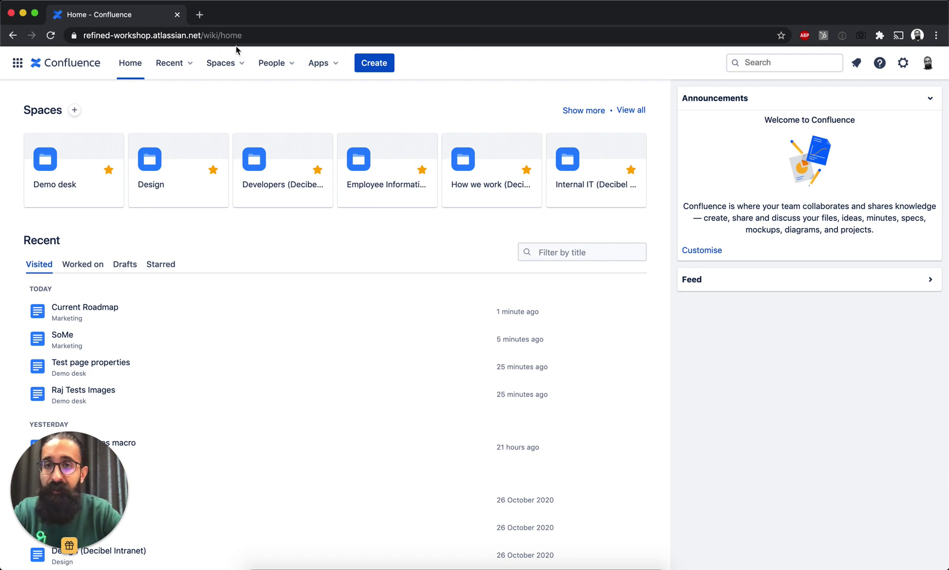
{"action": "left_click", "coordinate": [336, 67]}
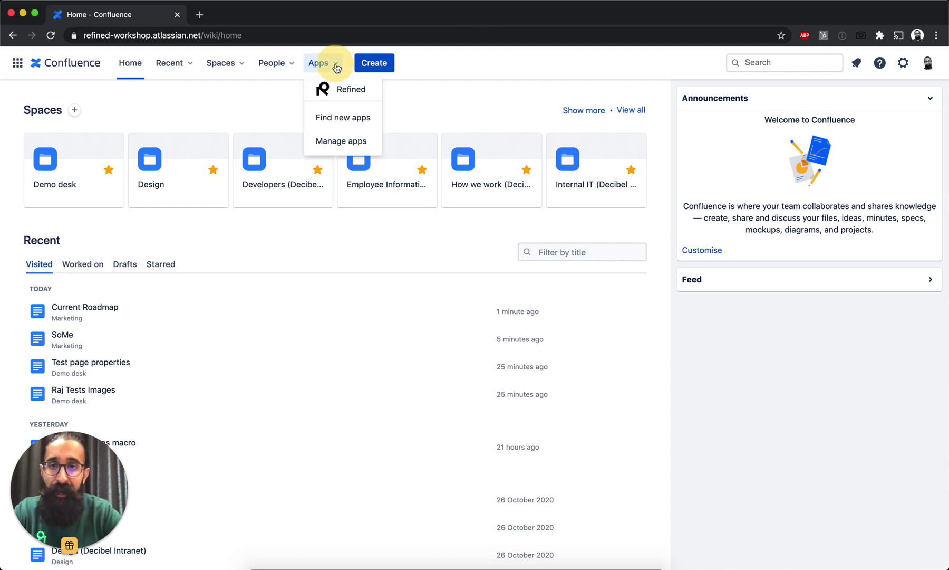
{"action": "left_click", "coordinate": [363, 94]}
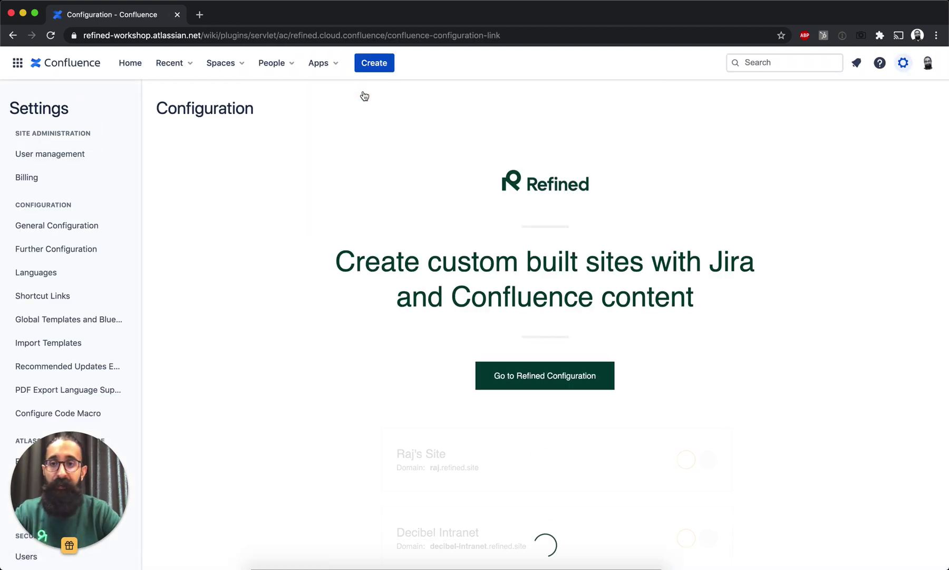
{"action": "scroll", "coordinate": [484, 141], "scroll_direction": "down", "scroll_amount": 2}
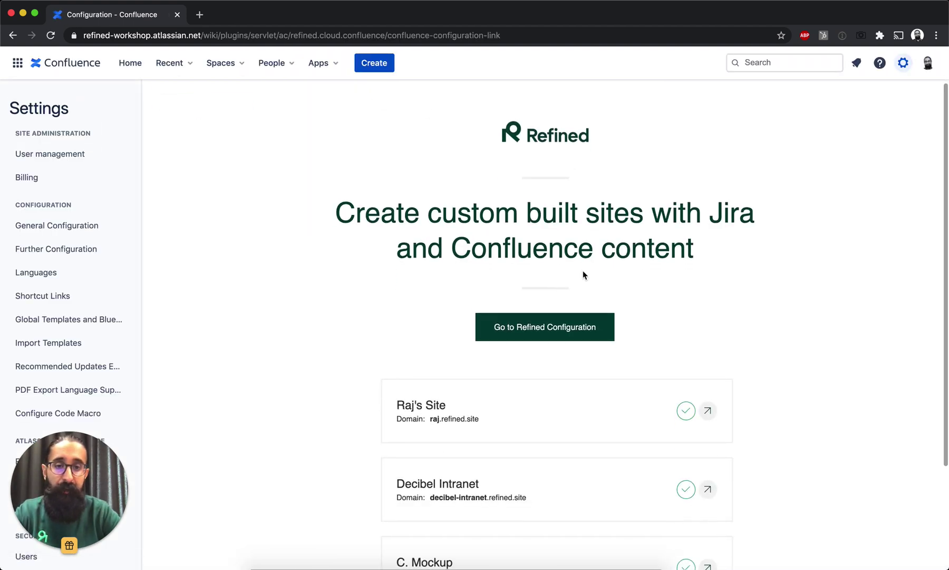
Step: Open Refined Administration in a new tab and scroll the Sites overview to the footer
{"action": "left_click", "coordinate": [564, 332]}
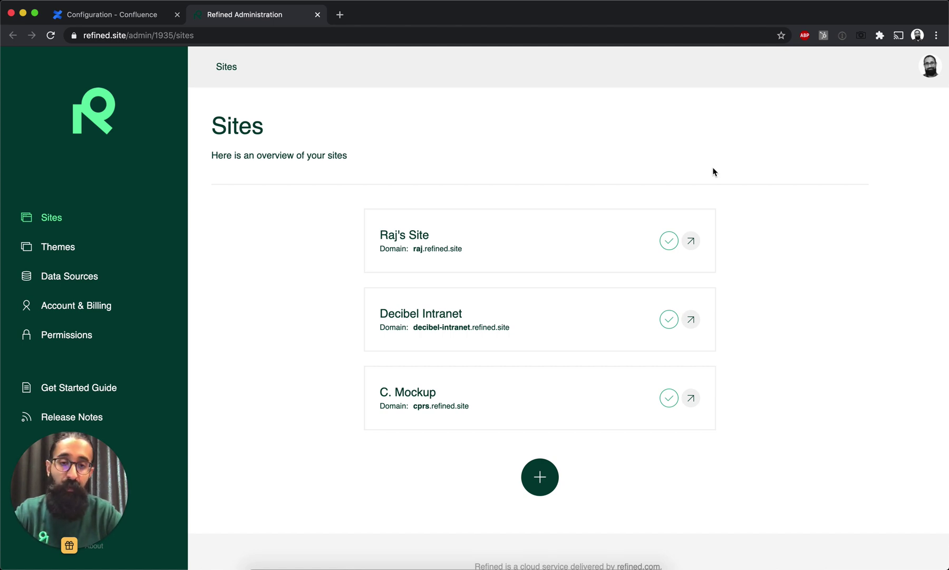
{"action": "scroll", "coordinate": [786, 343], "scroll_direction": "down", "scroll_amount": 3}
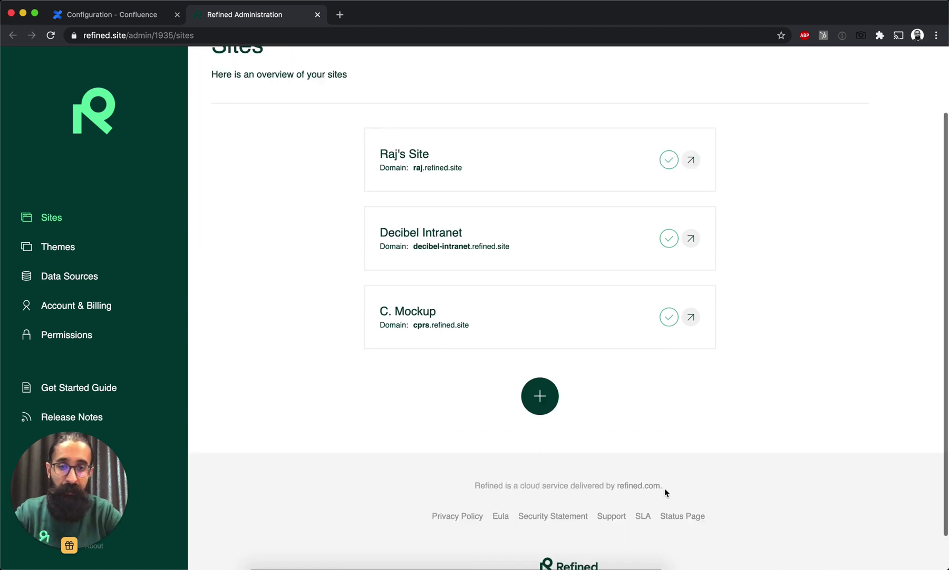
Step: Create the site 'Decibel Demo' with subdomain decdemo, then dismiss both notices
{"action": "left_click", "coordinate": [540, 401]}
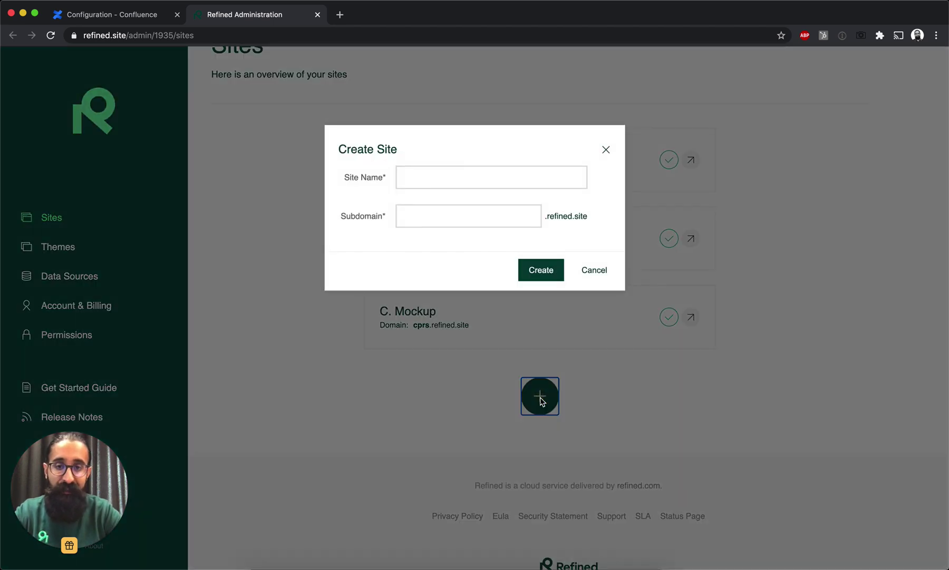
{"action": "type", "text": "Deci"}
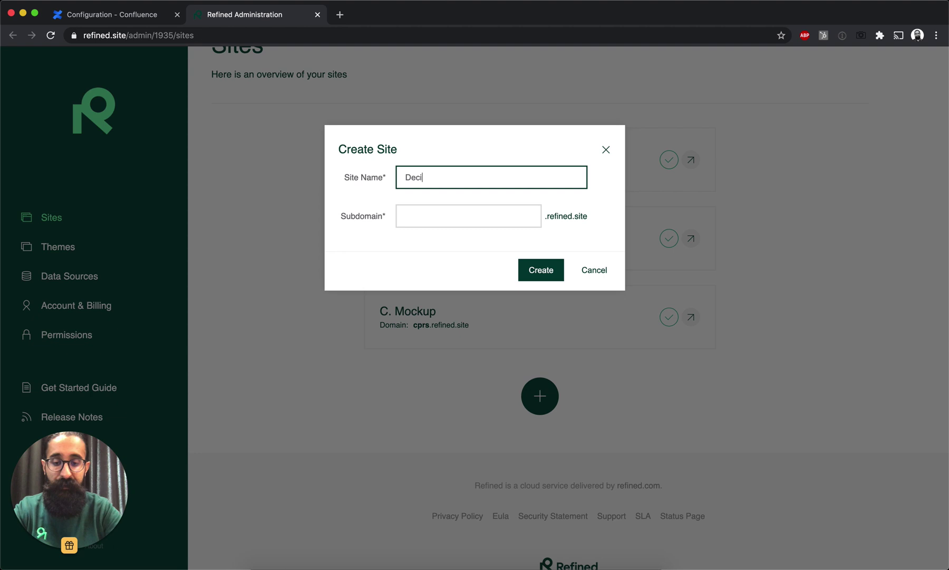
{"action": "type", "text": "bel Demo"}
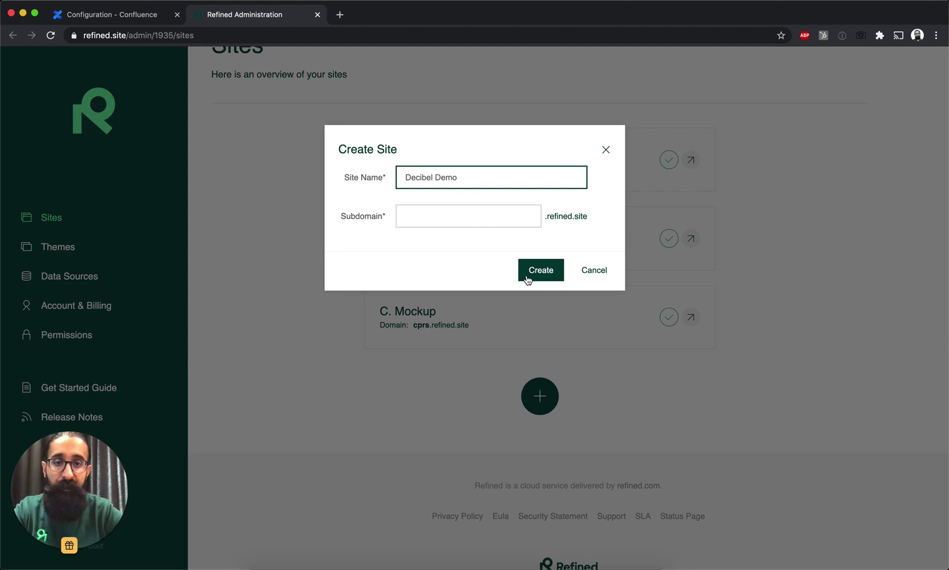
{"action": "left_click", "coordinate": [519, 213]}
{"action": "type", "text": "decdemo"}
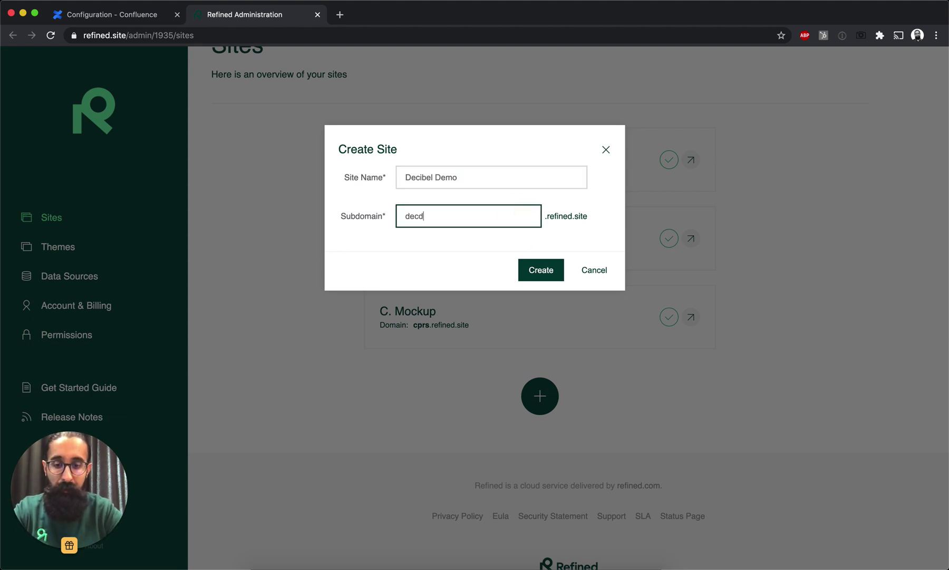
{"action": "left_click", "coordinate": [543, 269]}
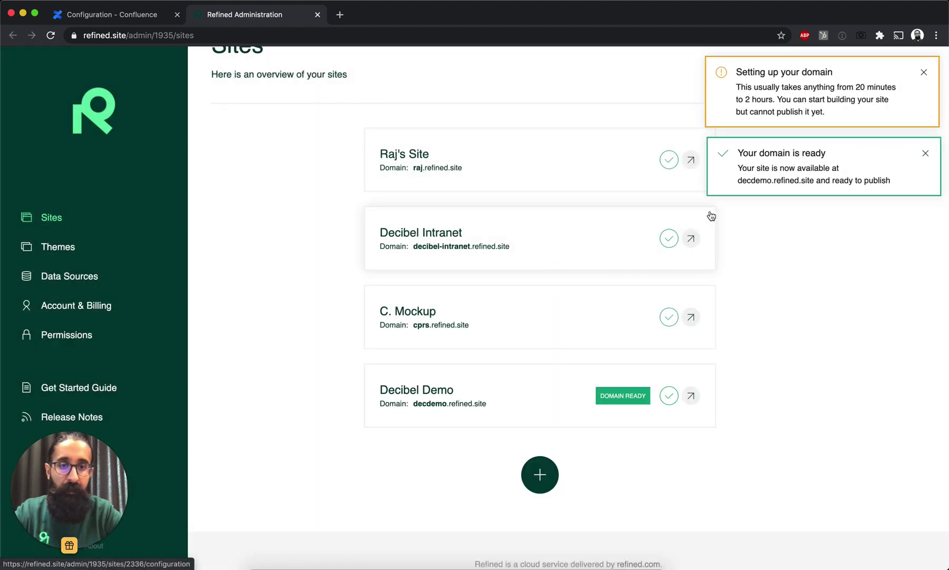
{"action": "left_click", "coordinate": [924, 157]}
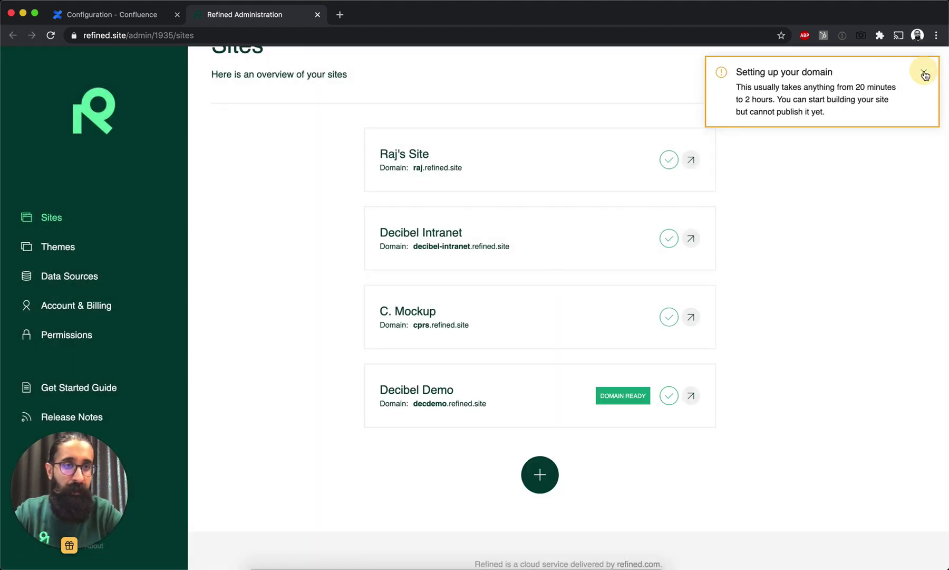
{"action": "left_click", "coordinate": [924, 71]}
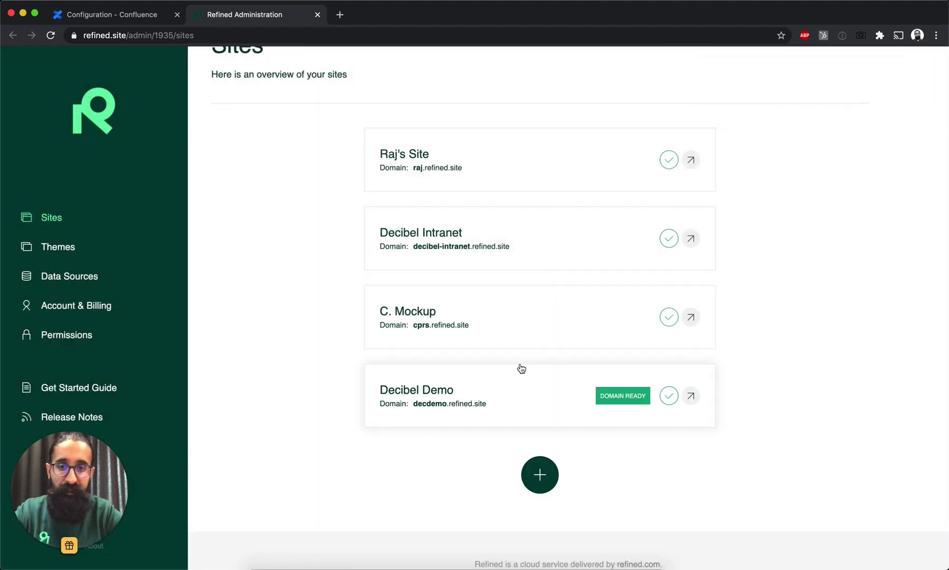
Step: Open Decibel Demo's Configuration tab and review its general, logo, navigation and search settings
{"action": "left_click", "coordinate": [422, 397]}
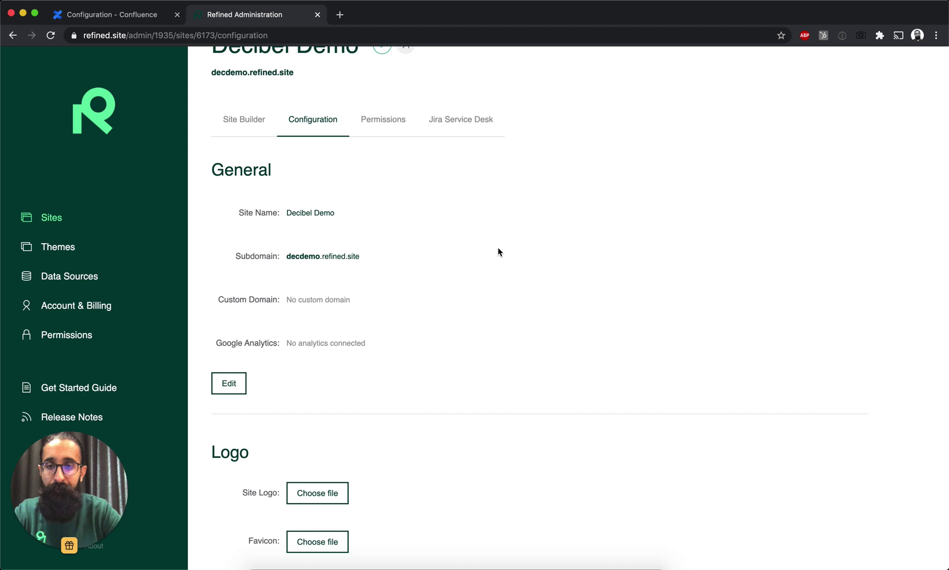
{"action": "scroll", "coordinate": [498, 248], "scroll_direction": "down", "scroll_amount": 1}
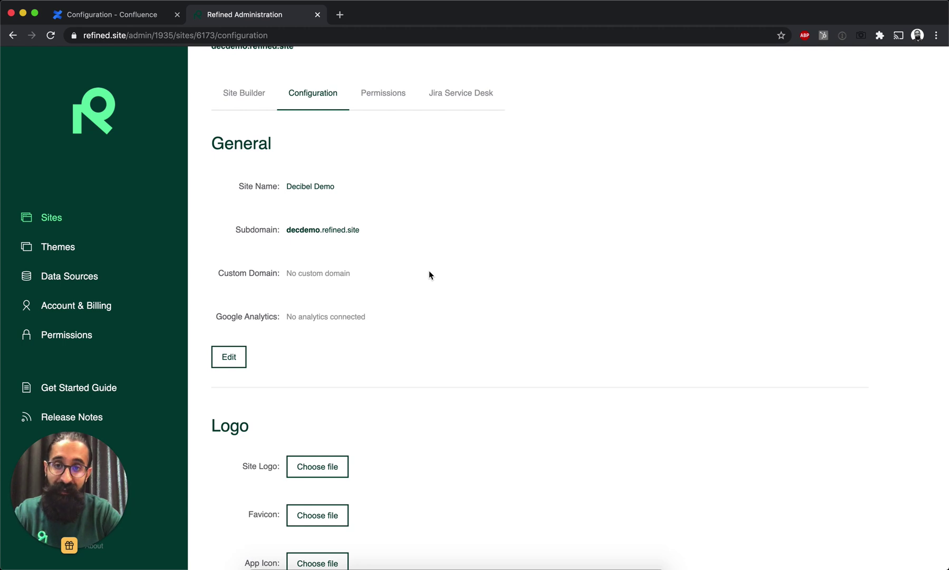
{"action": "scroll", "coordinate": [491, 348], "scroll_direction": "down", "scroll_amount": 5}
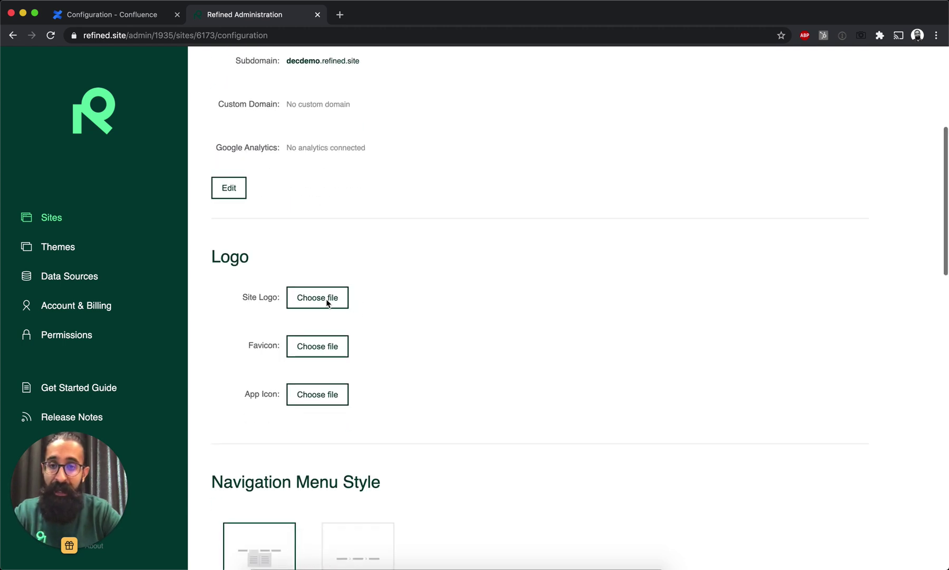
{"action": "scroll", "coordinate": [494, 320], "scroll_direction": "down", "scroll_amount": 6}
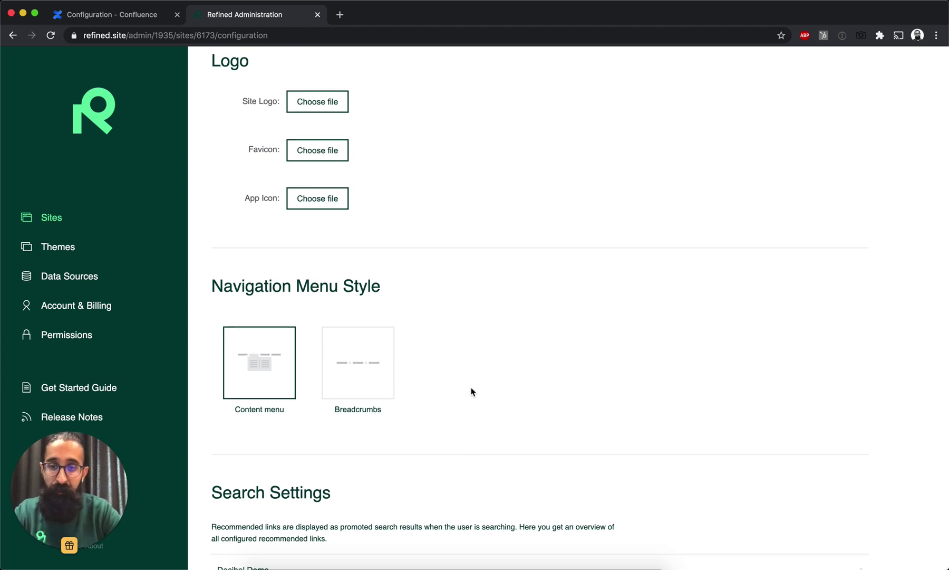
{"action": "scroll", "coordinate": [471, 390], "scroll_direction": "down", "scroll_amount": 4}
{"action": "scroll", "coordinate": [471, 391], "scroll_direction": "down", "scroll_amount": 11}
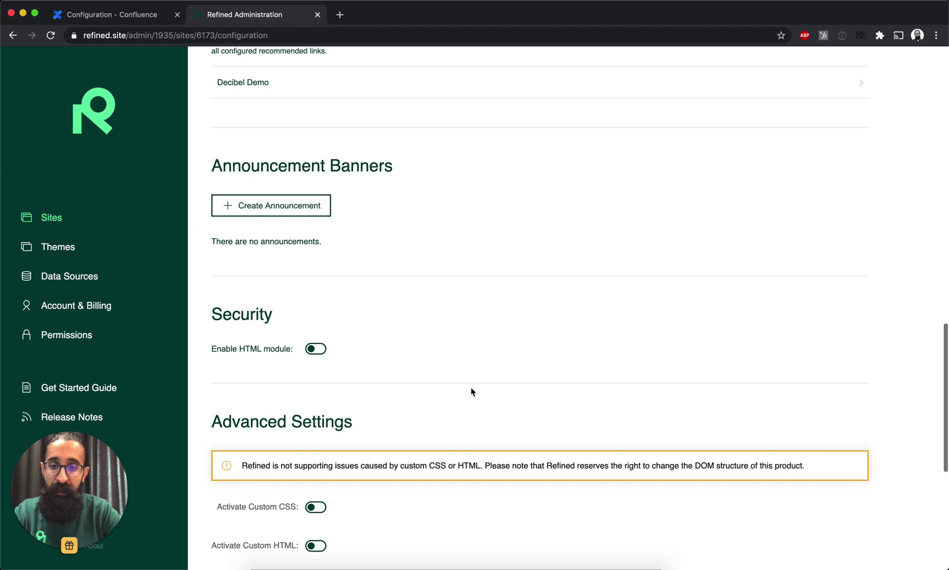
{"action": "scroll", "coordinate": [471, 391], "scroll_direction": "up", "scroll_amount": 20}
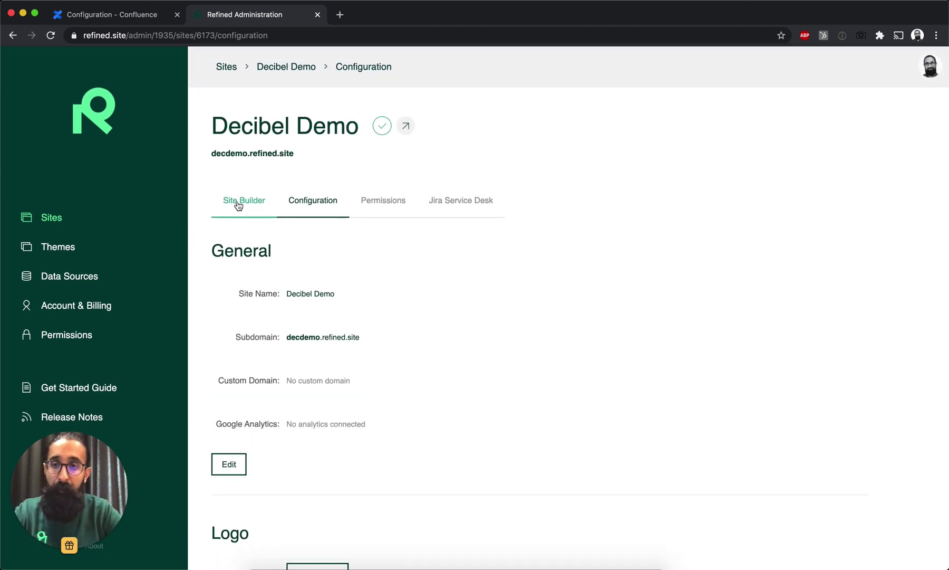
Step: Switch to Decibel Demo's Site Builder, showing only the root entry on the Decibel theme
{"action": "left_click", "coordinate": [238, 205]}
{"action": "scroll", "coordinate": [625, 207], "scroll_direction": "down", "scroll_amount": 1}
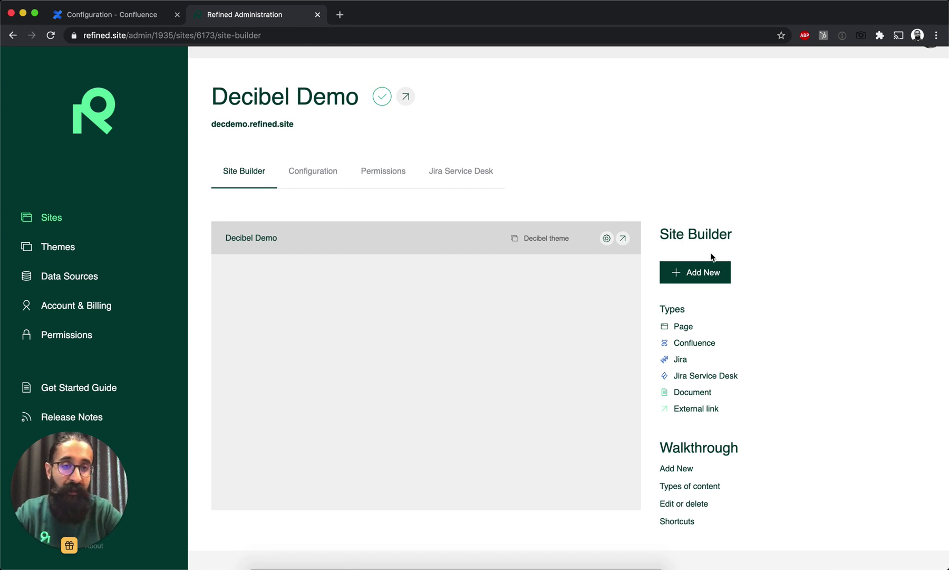
Step: Add a new page 'Teams' with URL 'teamspace' to the Decibel Demo site
{"action": "left_click", "coordinate": [678, 274]}
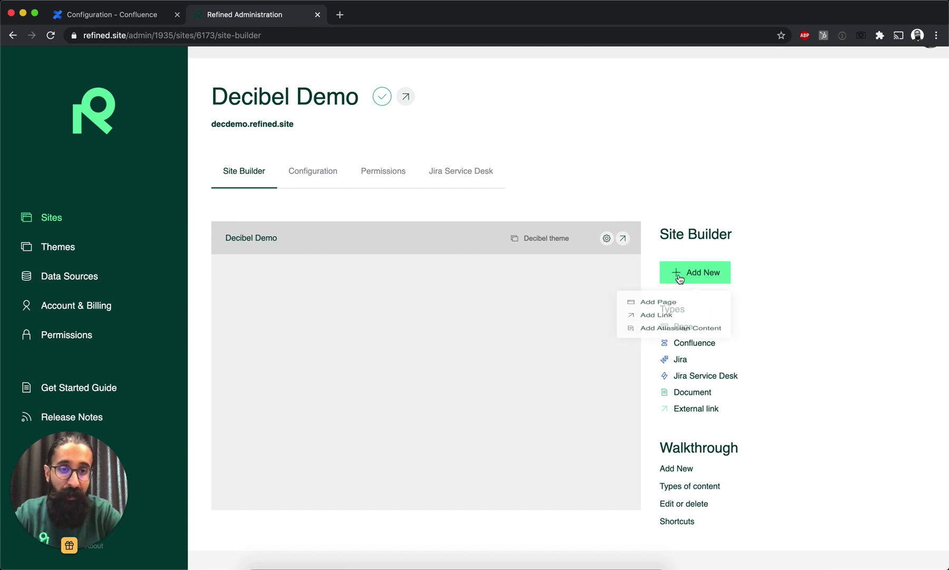
{"action": "left_click", "coordinate": [673, 312]}
{"action": "type", "text": "Teams"}
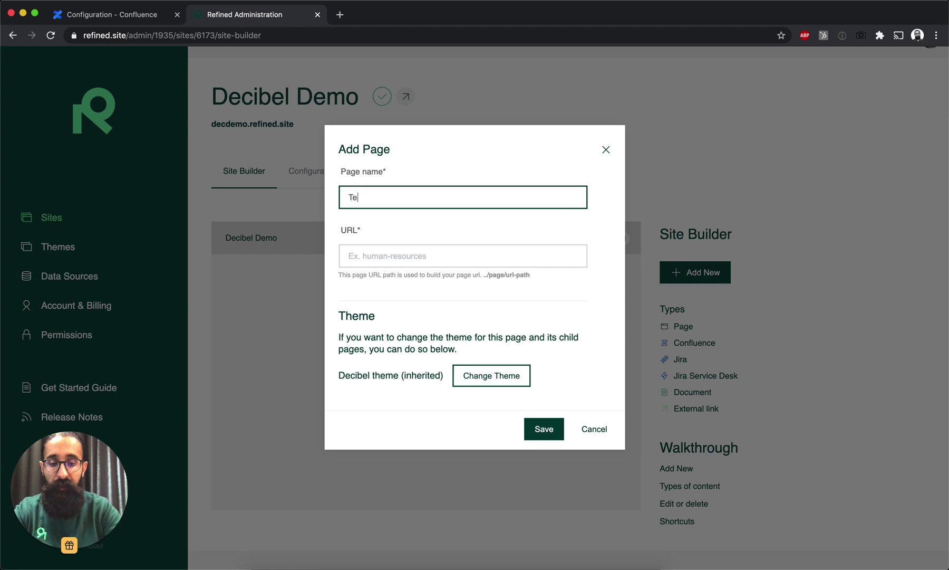
{"action": "left_click", "coordinate": [495, 260]}
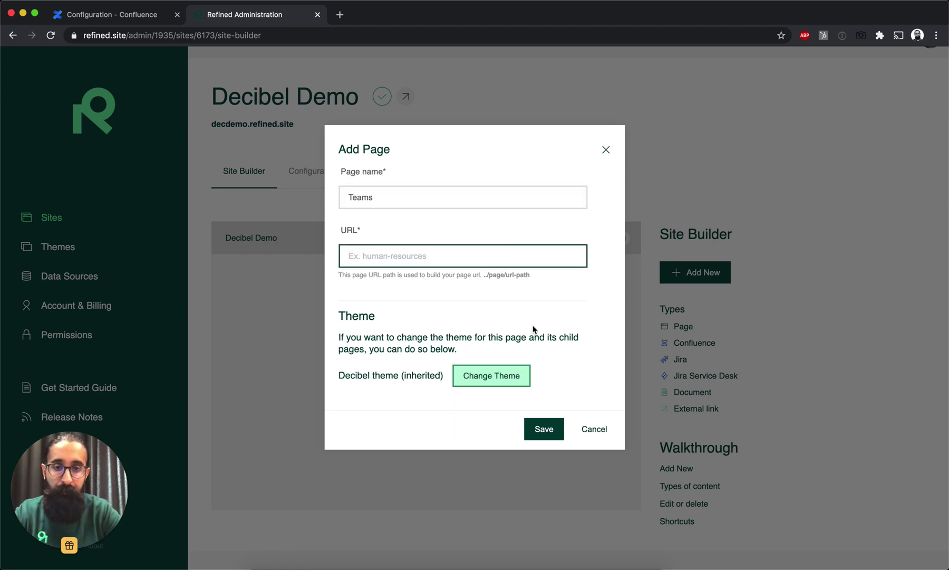
{"action": "type", "text": "teamspace"}
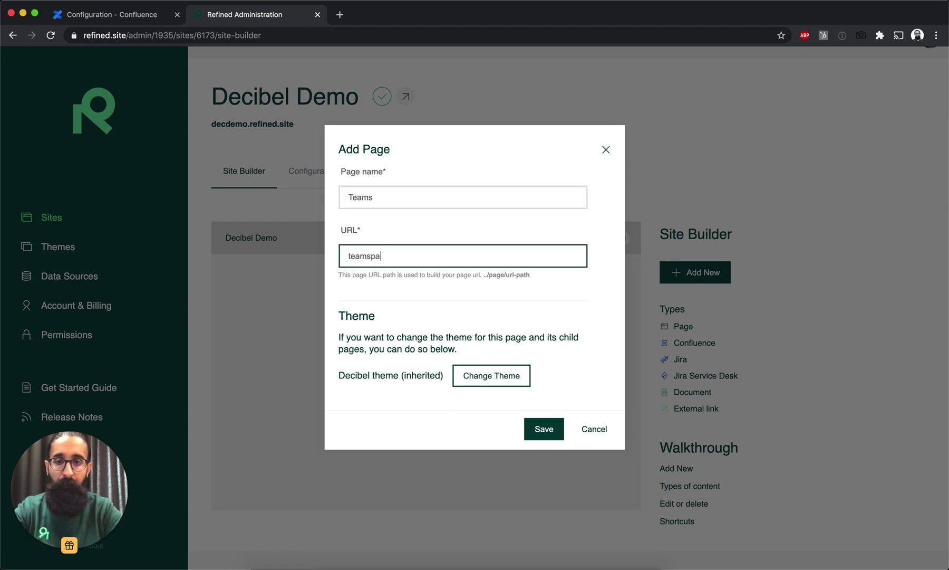
{"action": "left_click", "coordinate": [543, 429]}
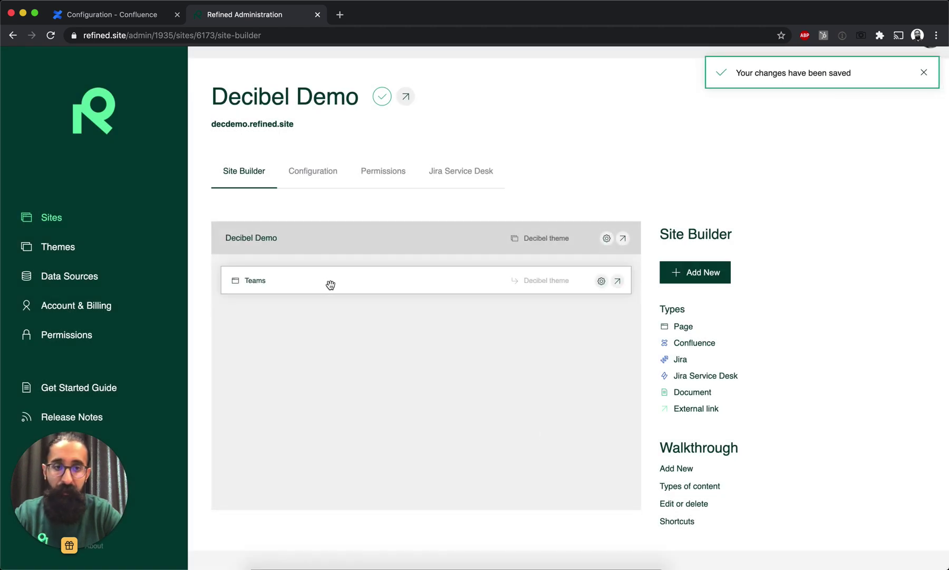
Step: Add the Design Confluence space to the site tree
{"action": "left_click", "coordinate": [701, 275]}
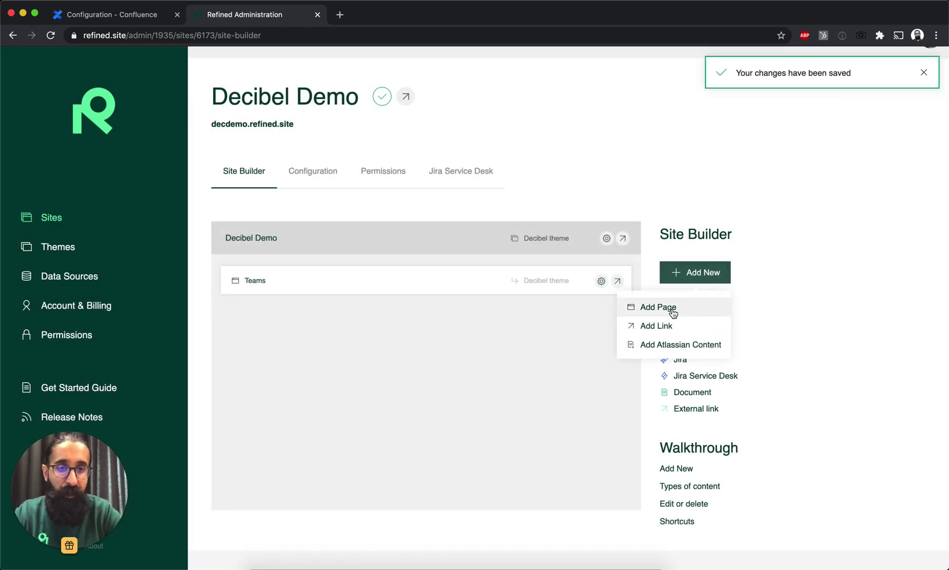
{"action": "left_click", "coordinate": [665, 345]}
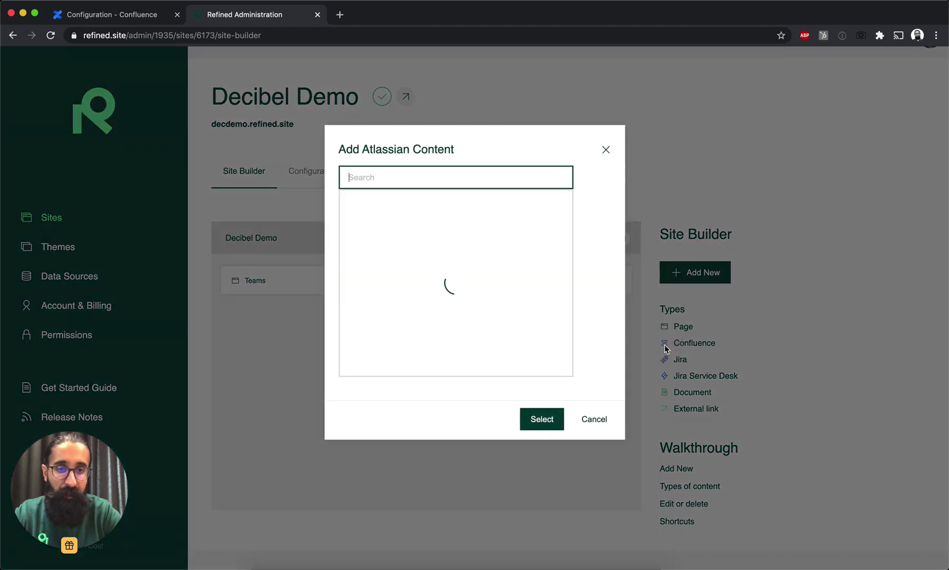
{"action": "left_click", "coordinate": [425, 283]}
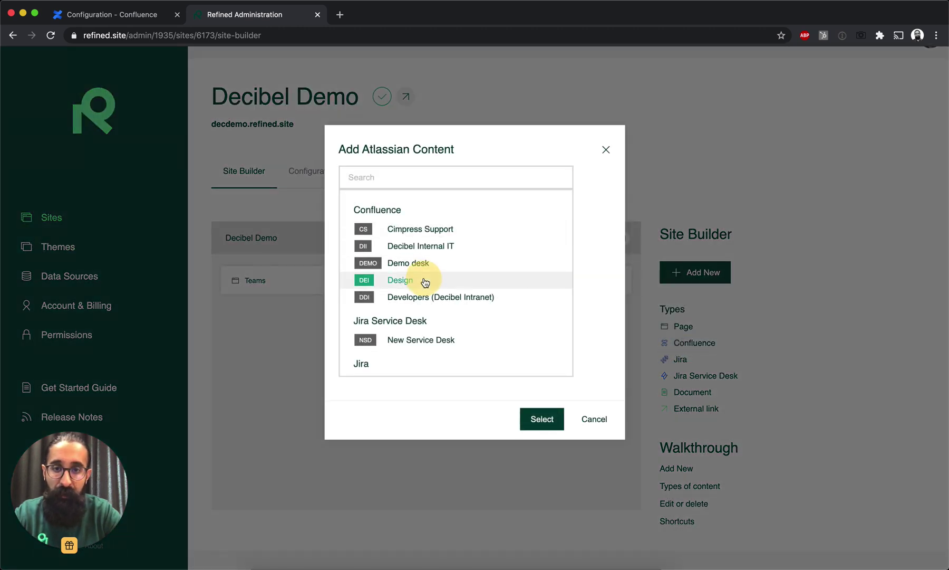
{"action": "left_click", "coordinate": [541, 419]}
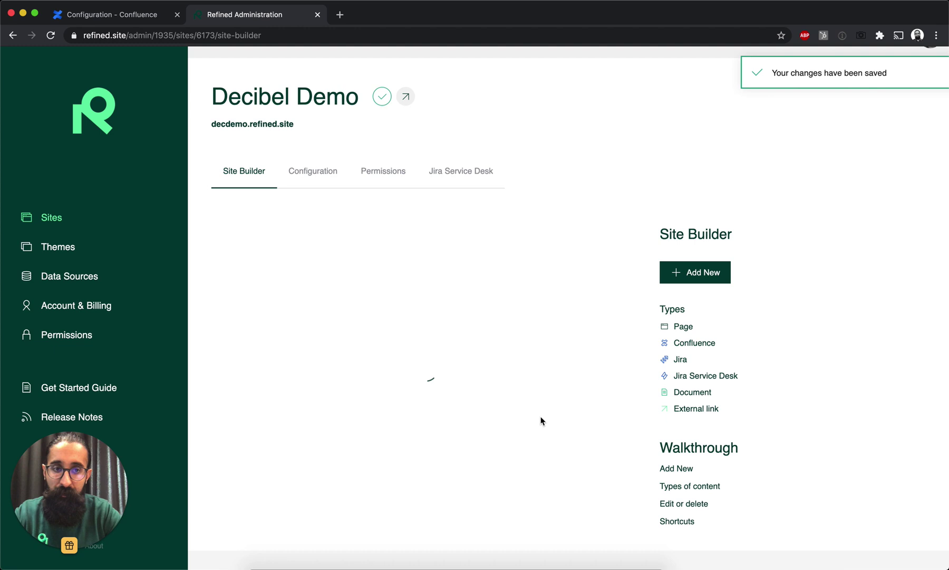
Step: Search 'mark' and add the Marketing Confluence space to the site tree
{"action": "left_click", "coordinate": [706, 271]}
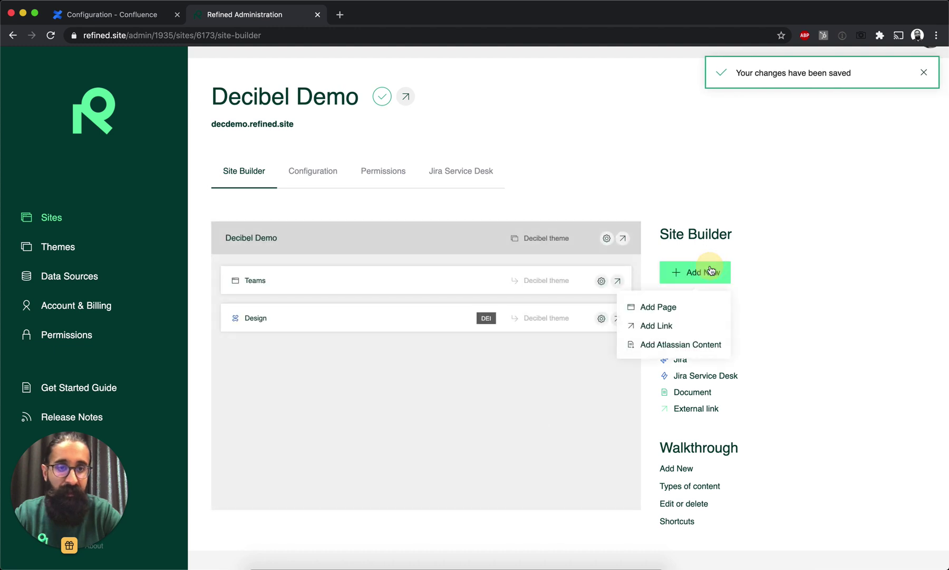
{"action": "left_click", "coordinate": [667, 345]}
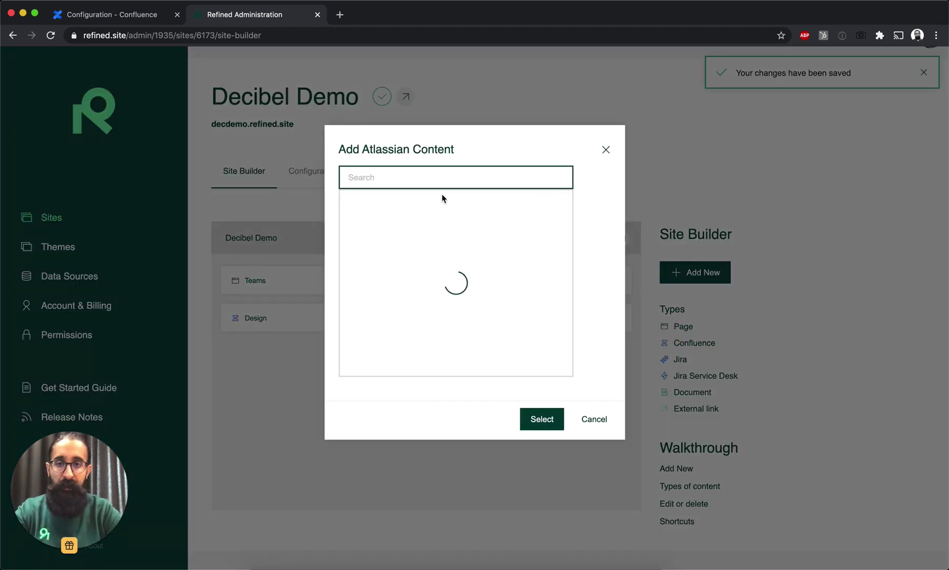
{"action": "type", "text": "mark"}
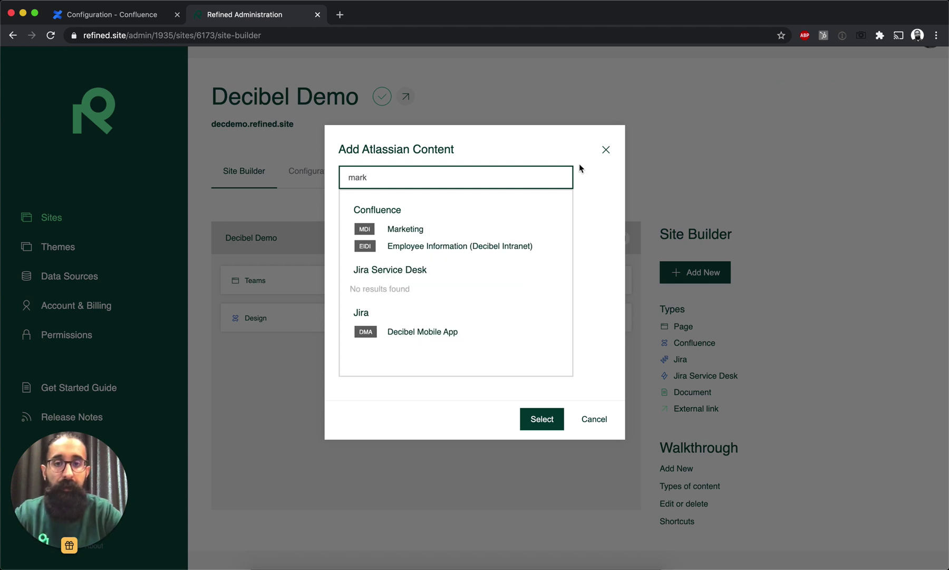
{"action": "left_click", "coordinate": [422, 230]}
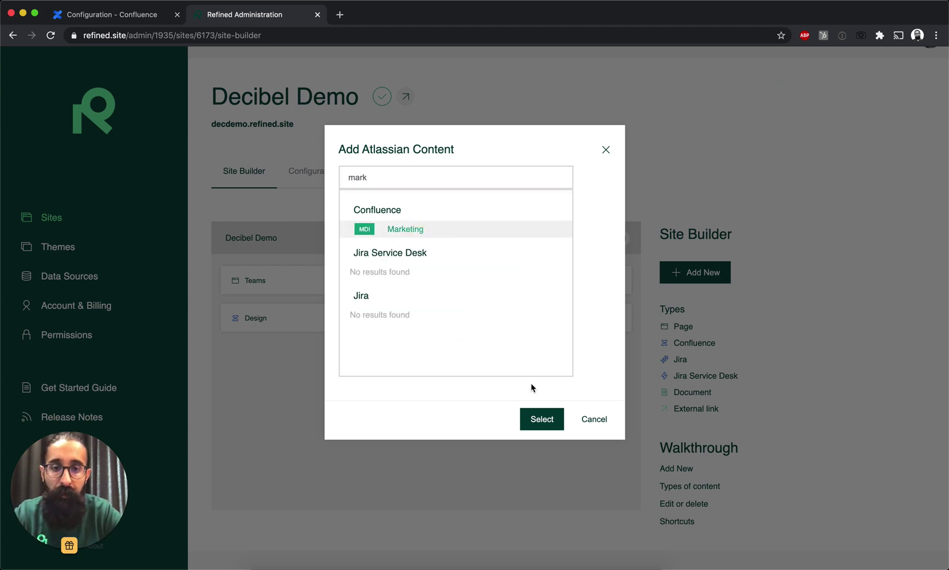
{"action": "left_click", "coordinate": [542, 418]}
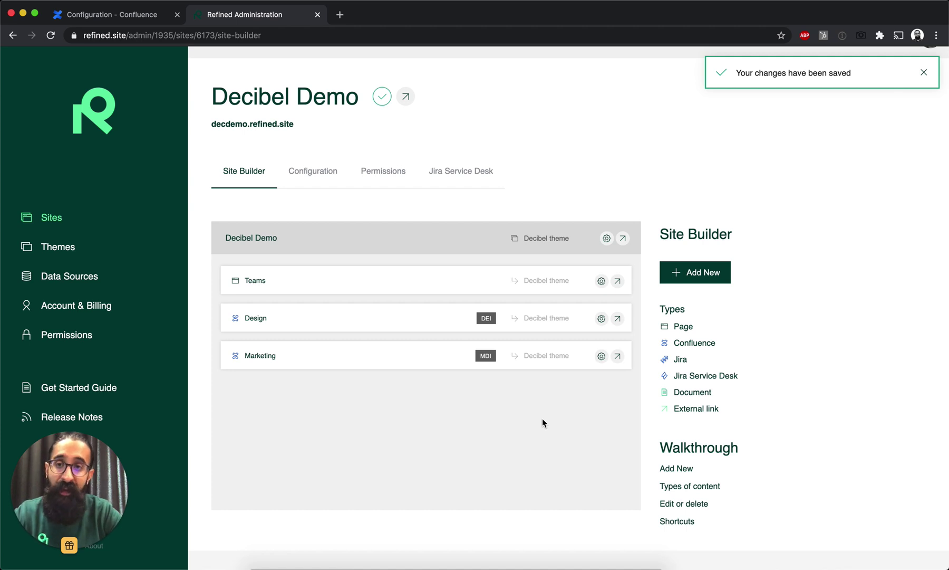
Step: Drag the Design and Marketing rows onto Teams so both become its children
{"action": "left_click_drag", "start_coordinate": [276, 318], "coordinate": [307, 295]}
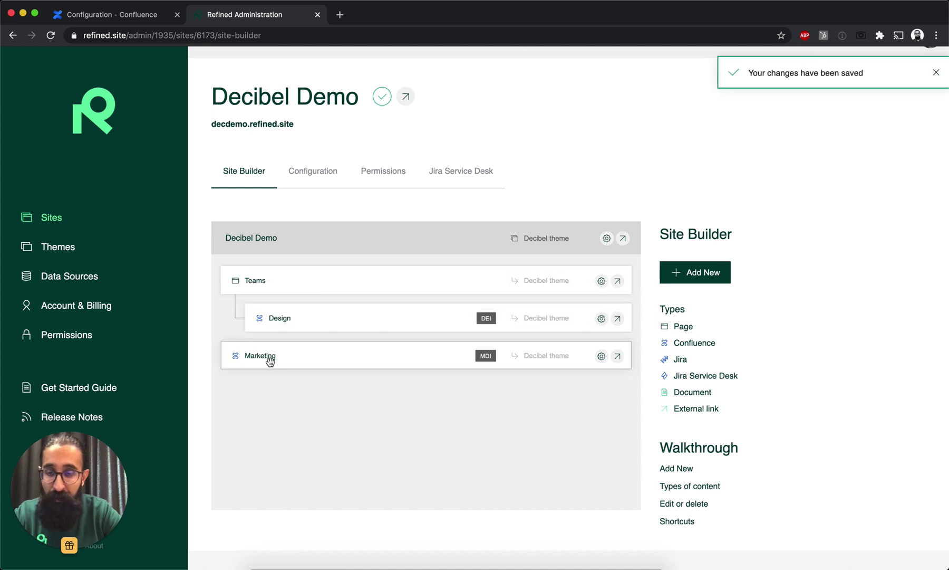
{"action": "left_click_drag", "start_coordinate": [270, 358], "coordinate": [295, 335]}
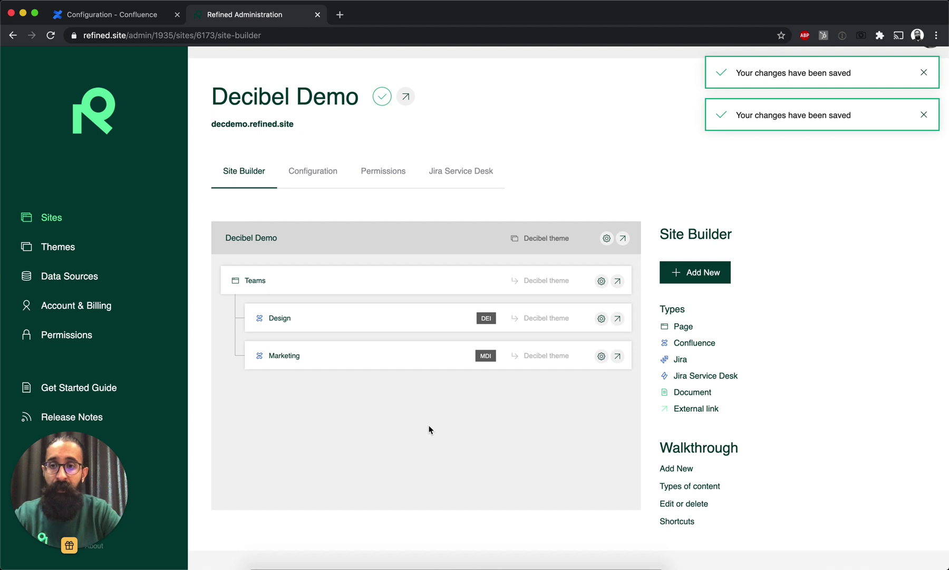
Step: Change the Decibel Demo root entry's theme from Decibel to Radiant
{"action": "left_click", "coordinate": [527, 239]}
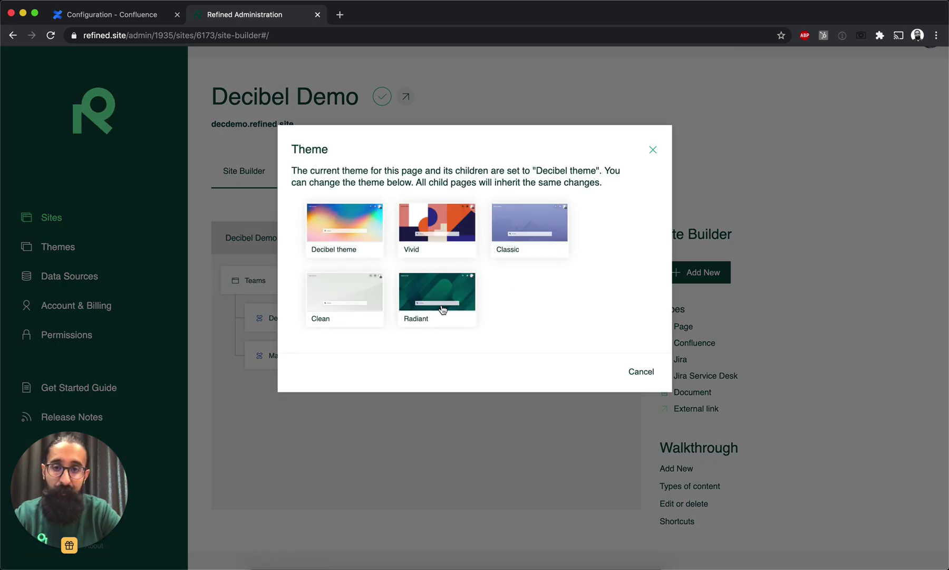
{"action": "left_click", "coordinate": [427, 299]}
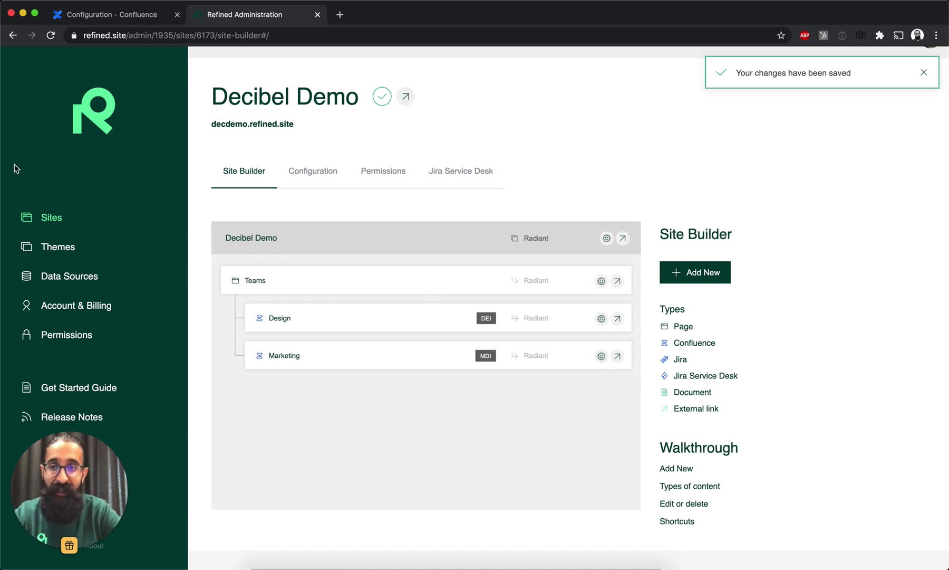
Step: Browse the Themes list, view the Decibel theme's options, then return to Sites
{"action": "left_click", "coordinate": [56, 253]}
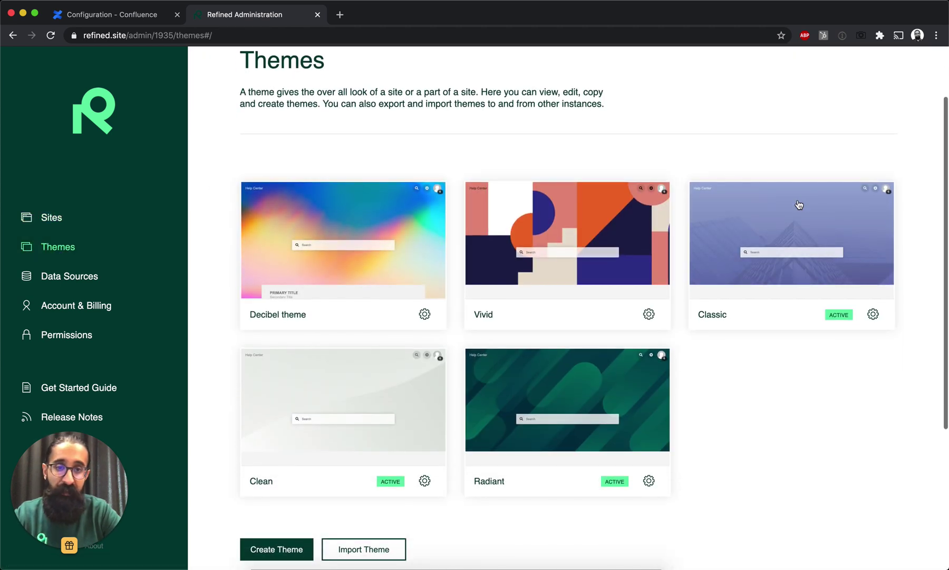
{"action": "left_click", "coordinate": [424, 314]}
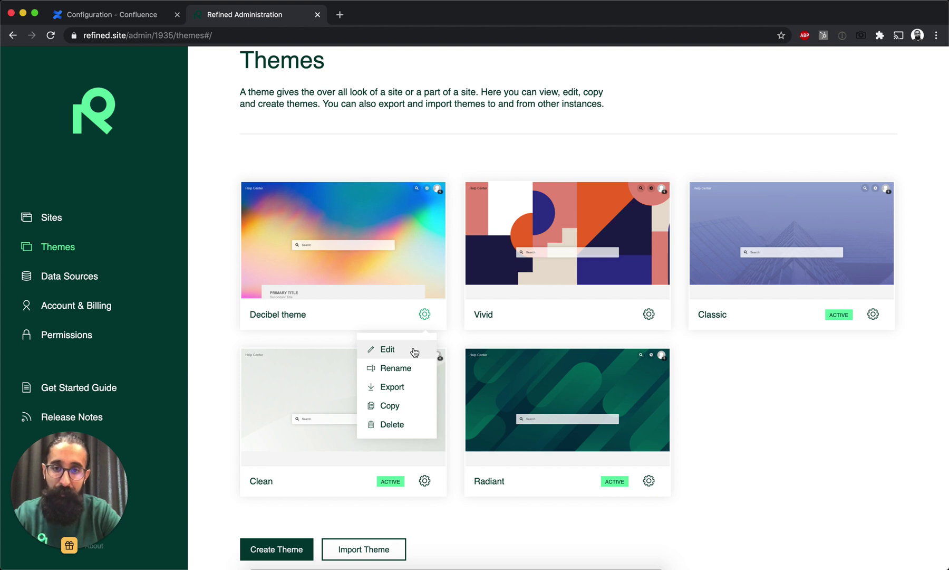
{"action": "left_click", "coordinate": [425, 314]}
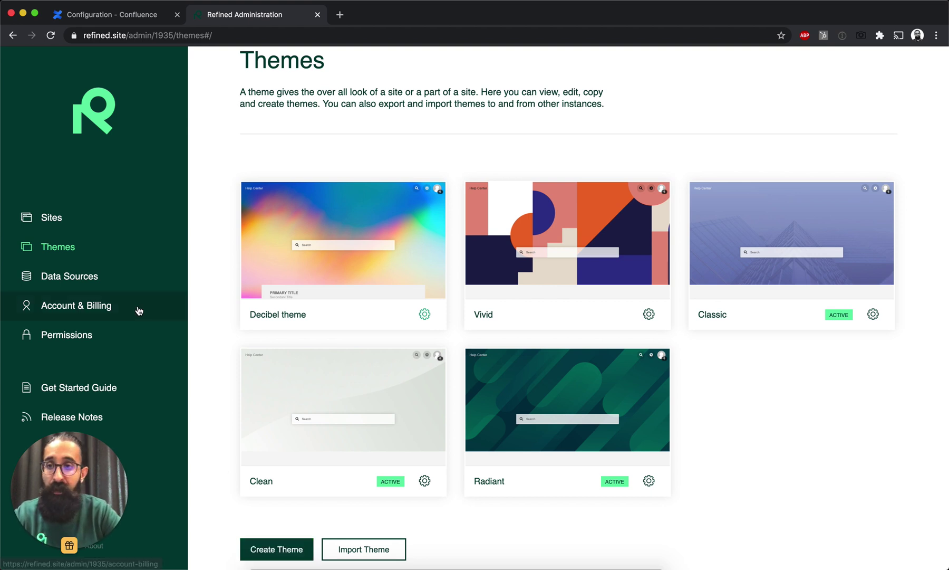
{"action": "left_click", "coordinate": [72, 222]}
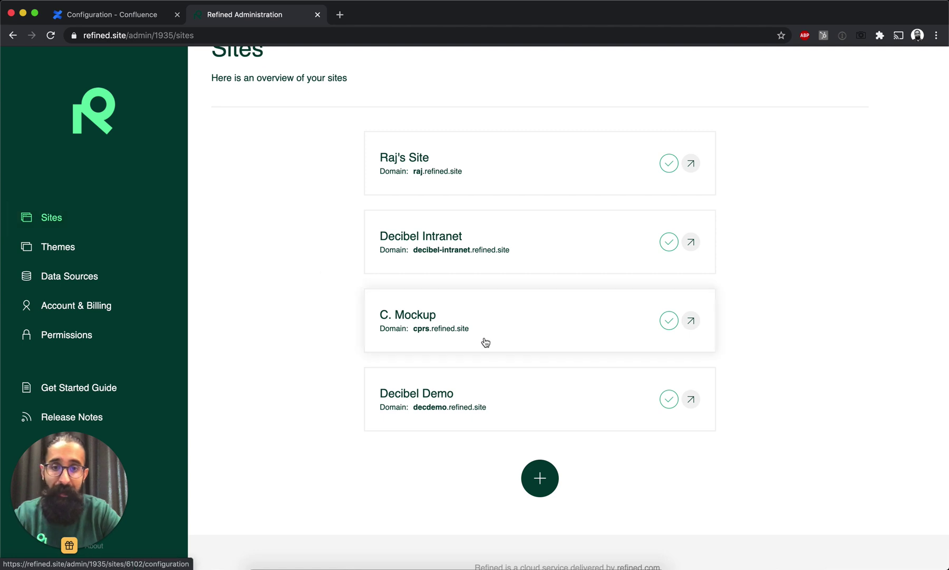
Step: Open Decibel Demo's Site Builder and try moving the Teams page, leaving it in place
{"action": "left_click", "coordinate": [475, 399]}
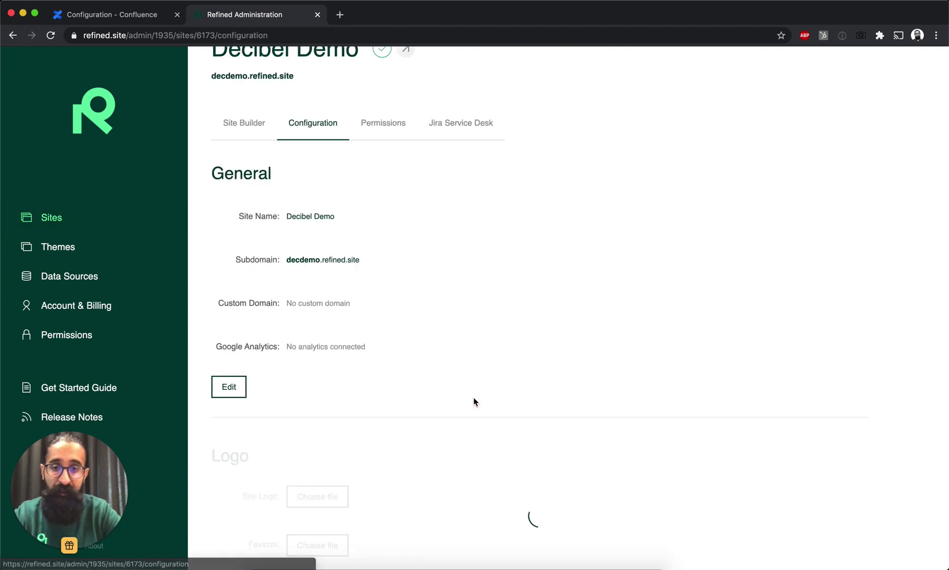
{"action": "left_click", "coordinate": [242, 123]}
{"action": "scroll", "coordinate": [577, 288], "scroll_direction": "up", "scroll_amount": 2}
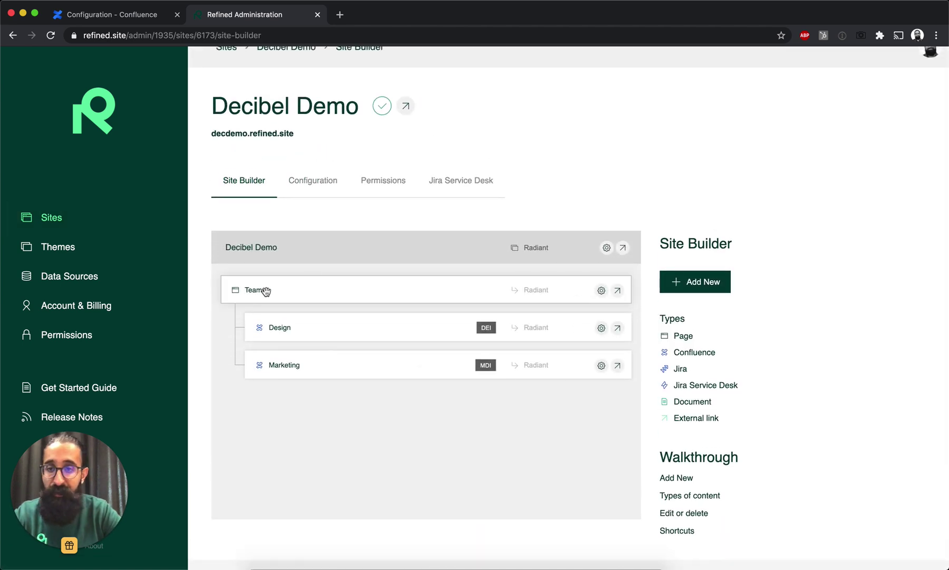
{"action": "left_click_drag", "start_coordinate": [264, 288], "coordinate": [299, 302]}
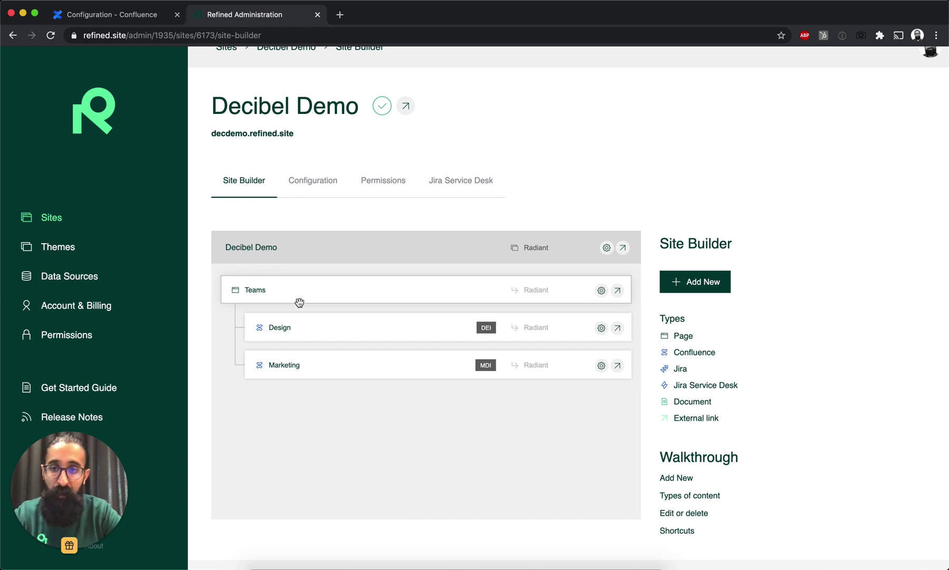
{"action": "scroll", "coordinate": [509, 124], "scroll_direction": "up", "scroll_amount": 1}
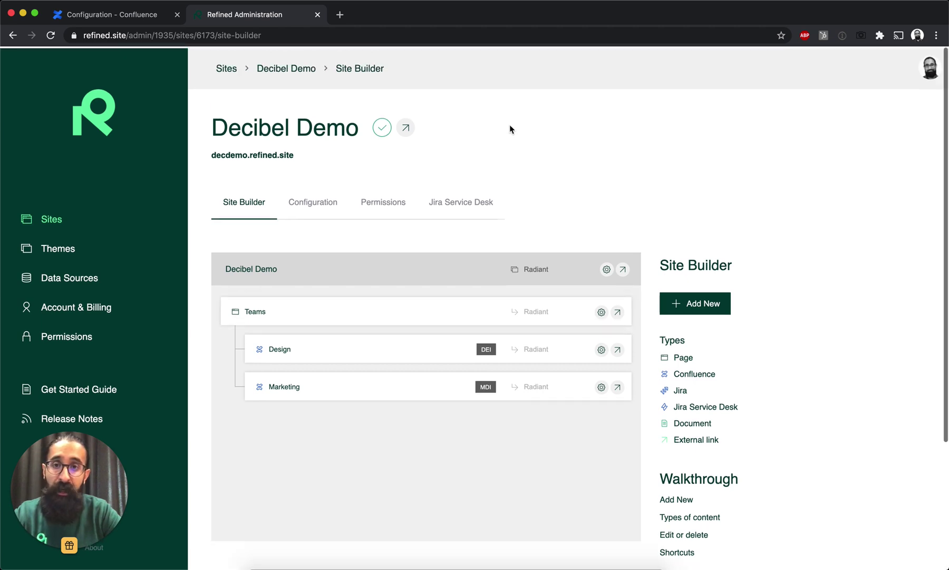
Step: Open Decibel Intranet's Site Builder and scroll through its Teams, IT, Projects, Processes and HR sections
{"action": "left_click", "coordinate": [227, 67]}
{"action": "left_click", "coordinate": [434, 314]}
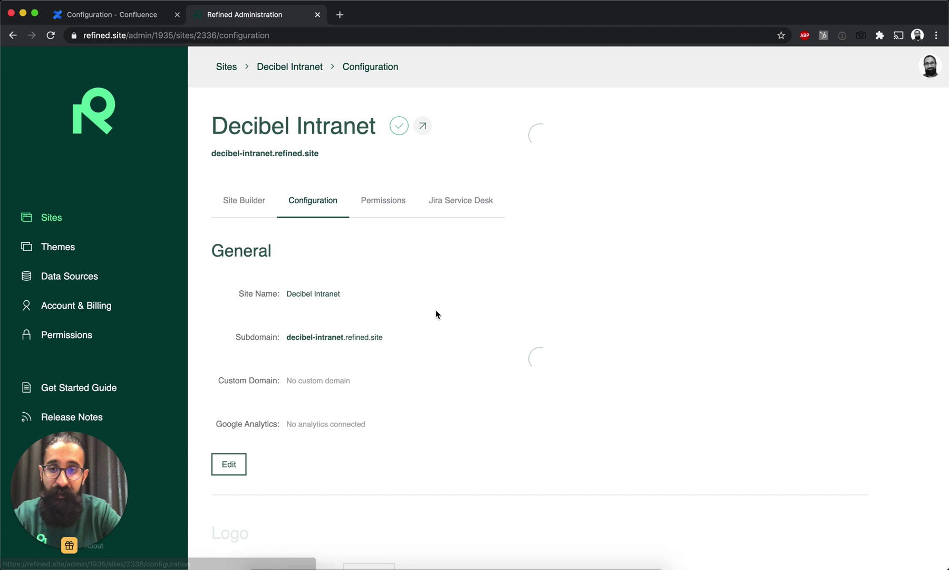
{"action": "left_click", "coordinate": [242, 202]}
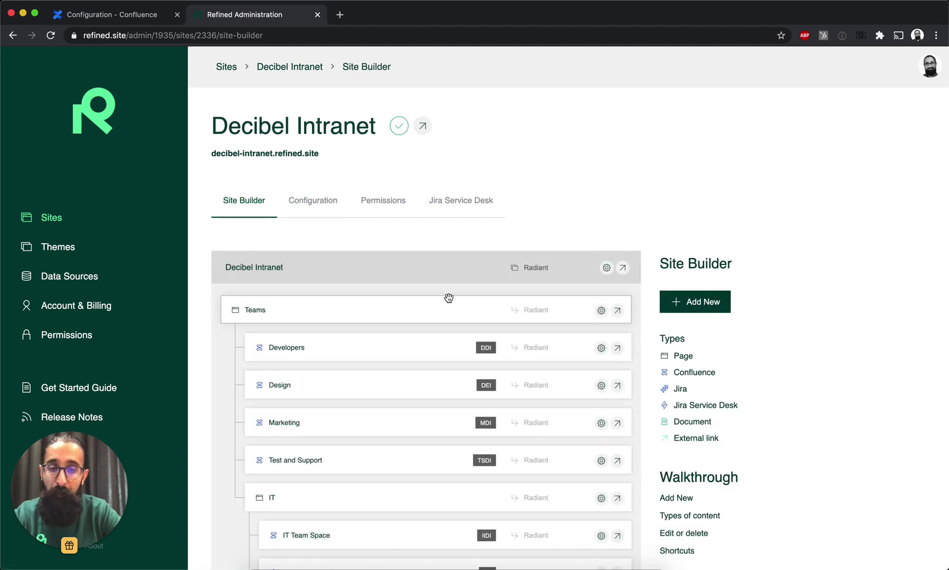
{"action": "scroll", "coordinate": [449, 298], "scroll_direction": "down", "scroll_amount": 3}
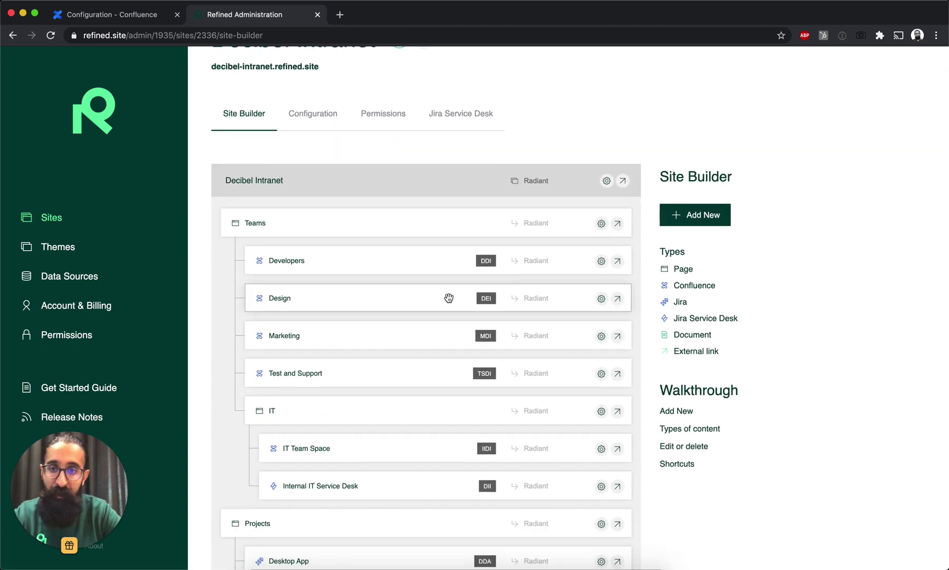
{"action": "scroll", "coordinate": [449, 298], "scroll_direction": "down", "scroll_amount": 1}
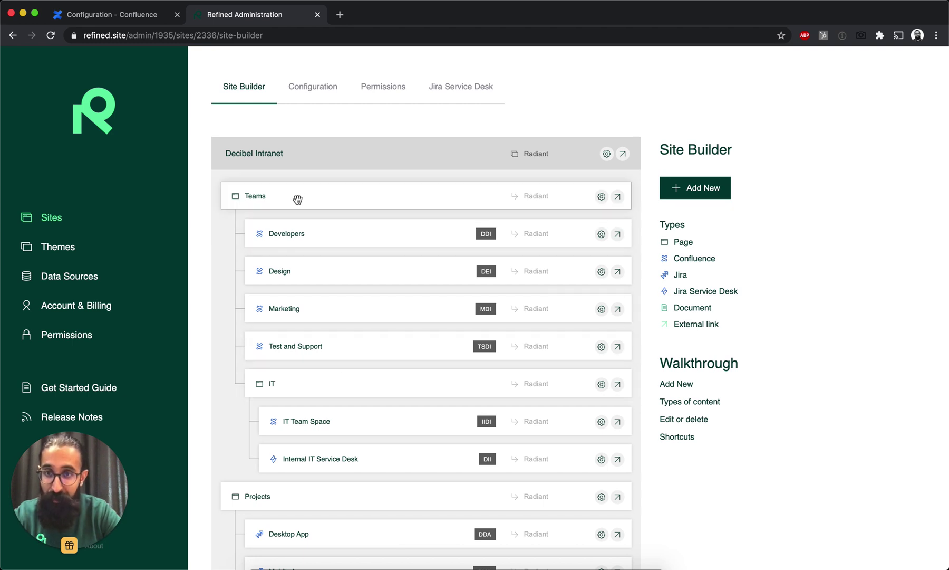
{"action": "scroll", "coordinate": [455, 394], "scroll_direction": "down", "scroll_amount": 8}
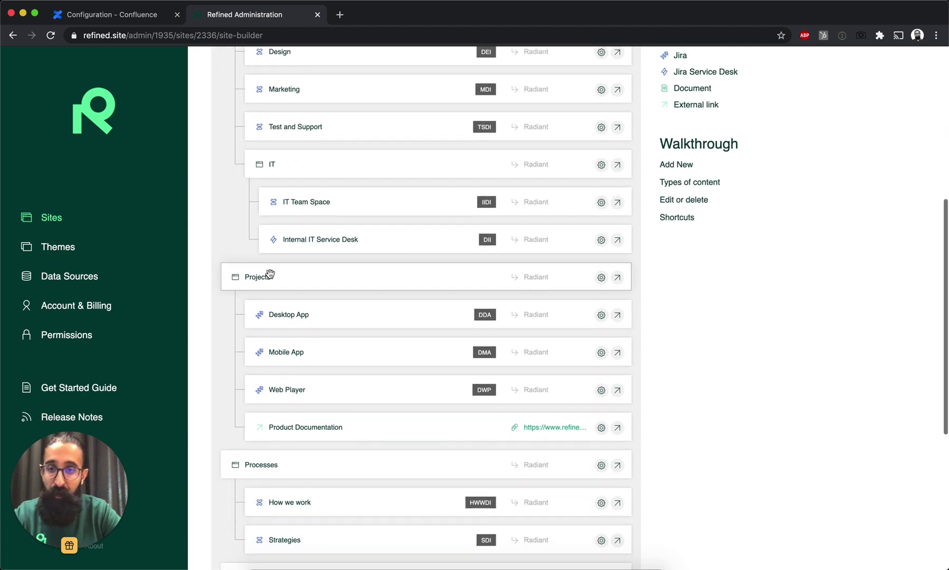
{"action": "scroll", "coordinate": [310, 433], "scroll_direction": "down", "scroll_amount": 4}
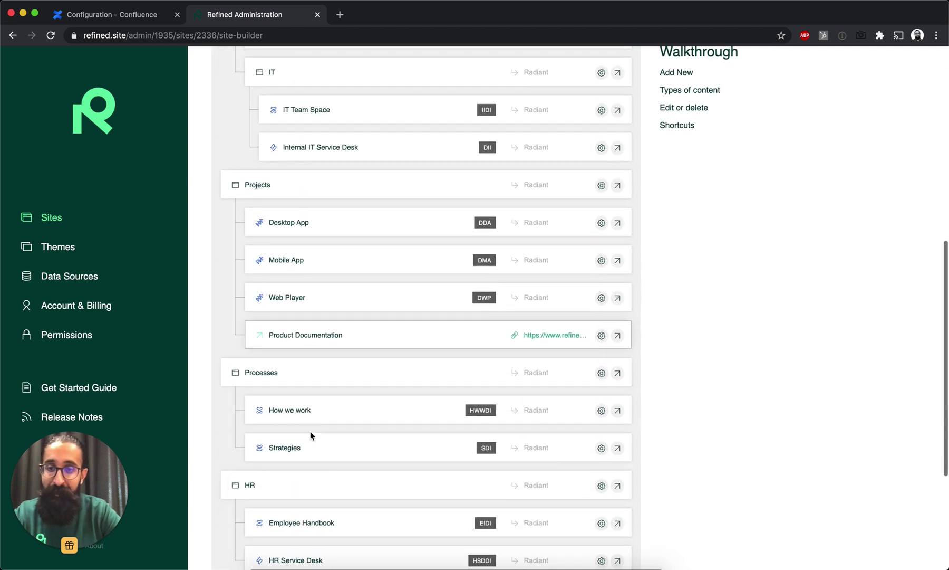
{"action": "scroll", "coordinate": [310, 433], "scroll_direction": "up", "scroll_amount": 16}
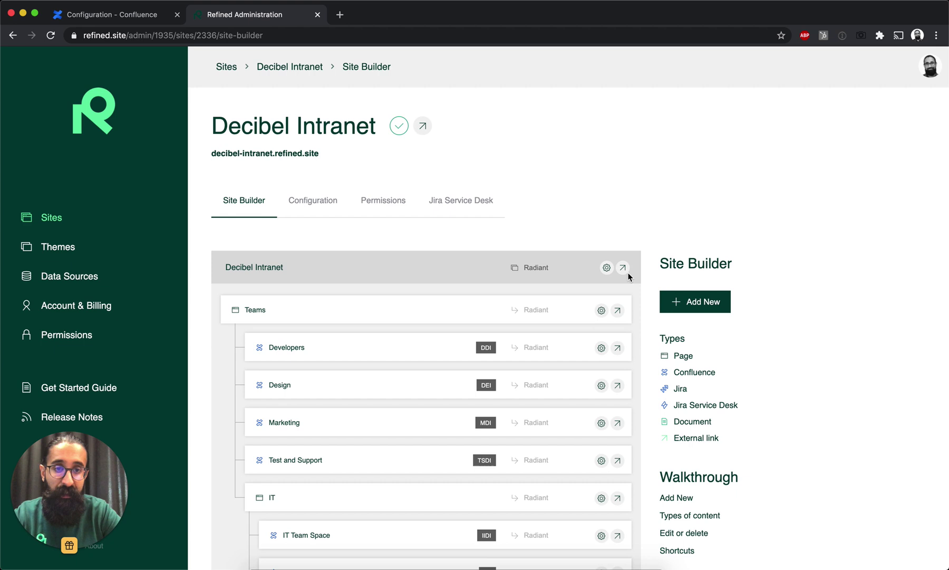
Step: Open the live Decibel Intranet site, check the Site Builder tree, then open the Teams menu
{"action": "left_click", "coordinate": [624, 268]}
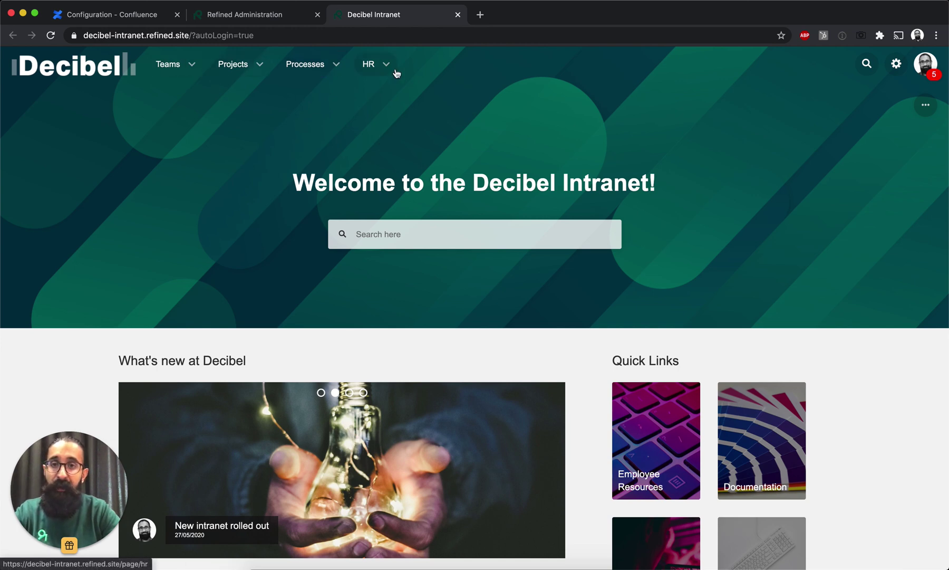
{"action": "left_click", "coordinate": [242, 14]}
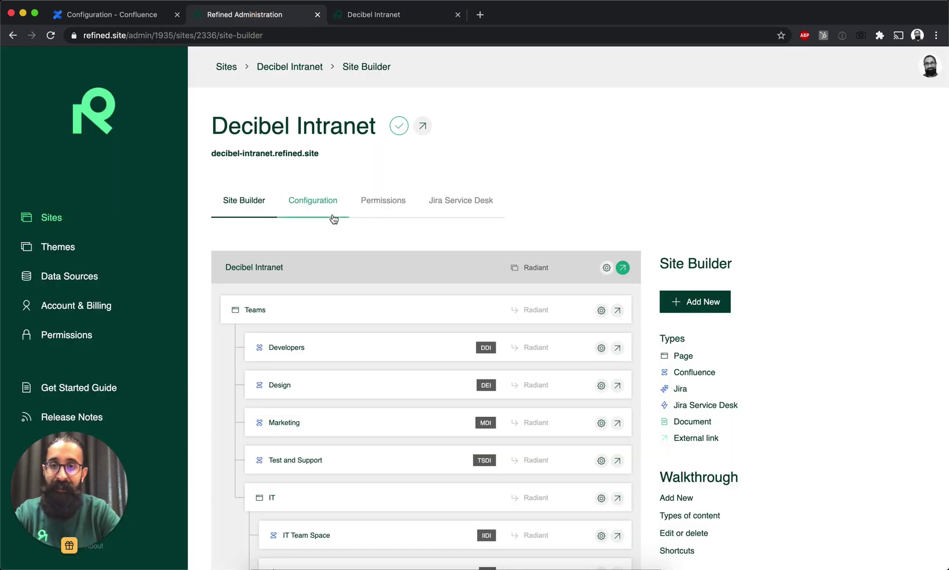
{"action": "scroll", "coordinate": [311, 301], "scroll_direction": "down", "scroll_amount": 3}
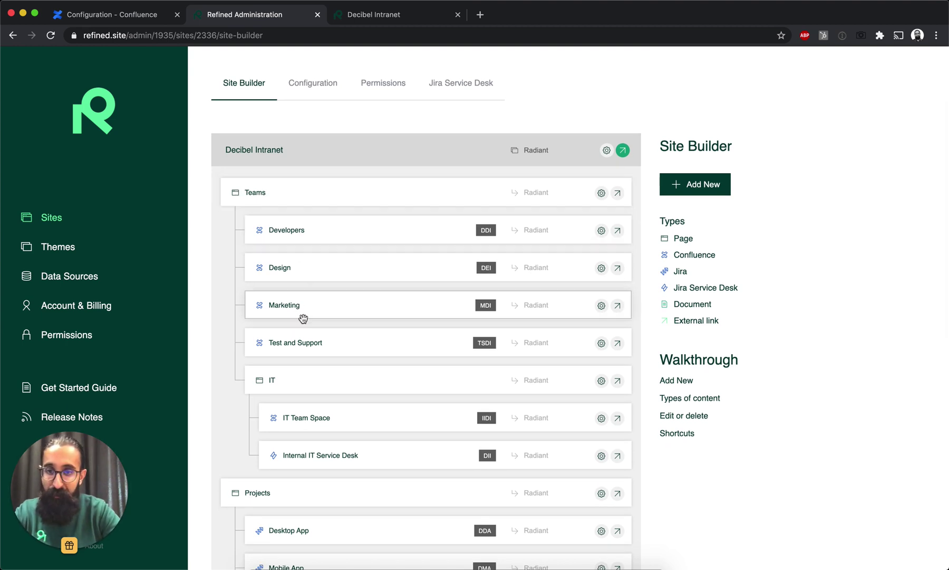
{"action": "left_click", "coordinate": [376, 14]}
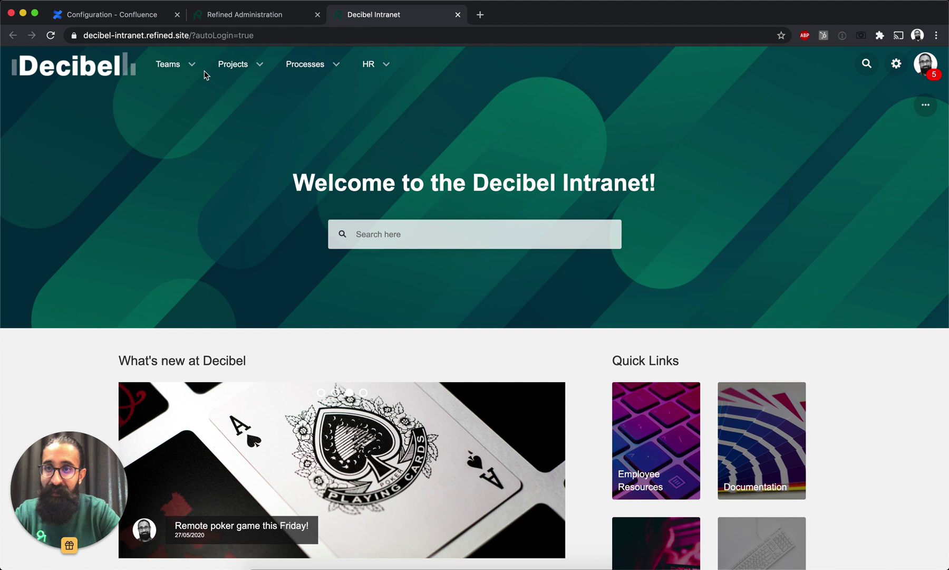
{"action": "left_click", "coordinate": [193, 66]}
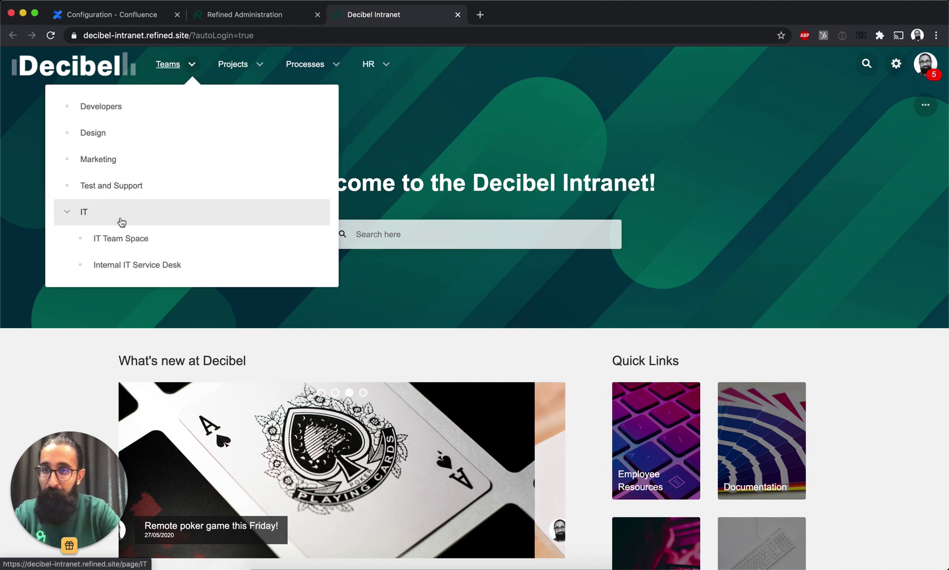
Step: Compare the Teams menu with the Site Builder tree, then close the menu on the intranet homepage
{"action": "left_click", "coordinate": [248, 15]}
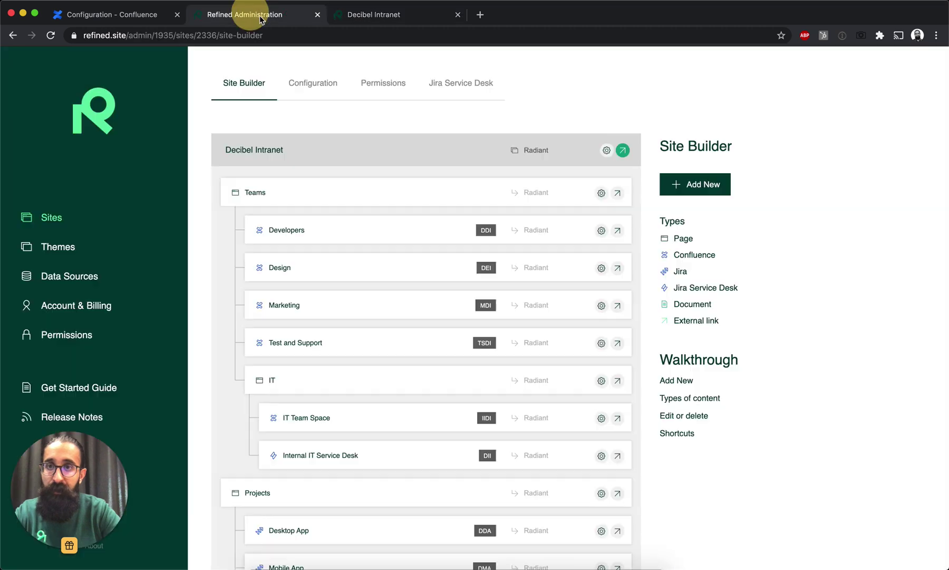
{"action": "scroll", "coordinate": [364, 335], "scroll_direction": "down", "scroll_amount": 3}
{"action": "scroll", "coordinate": [365, 335], "scroll_direction": "up", "scroll_amount": 5}
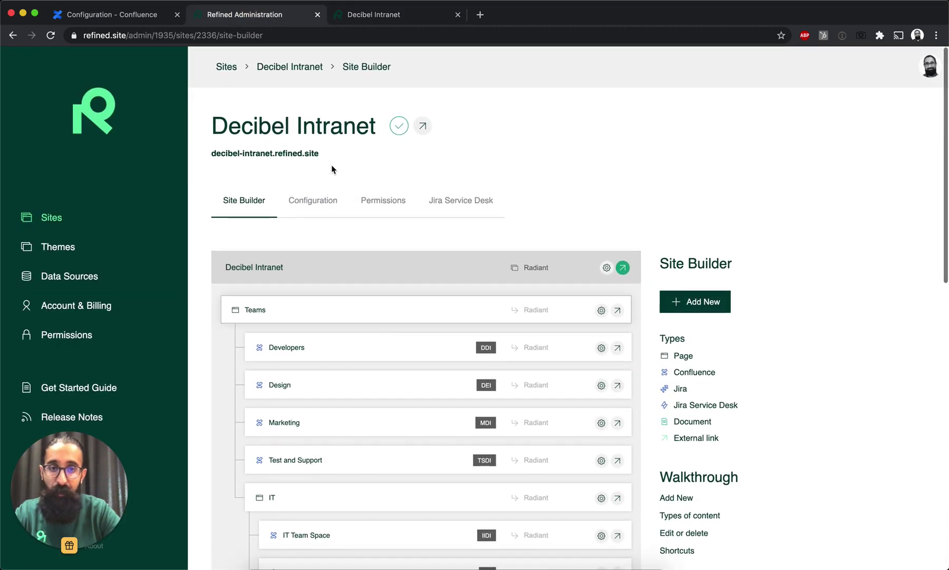
{"action": "left_click", "coordinate": [373, 16]}
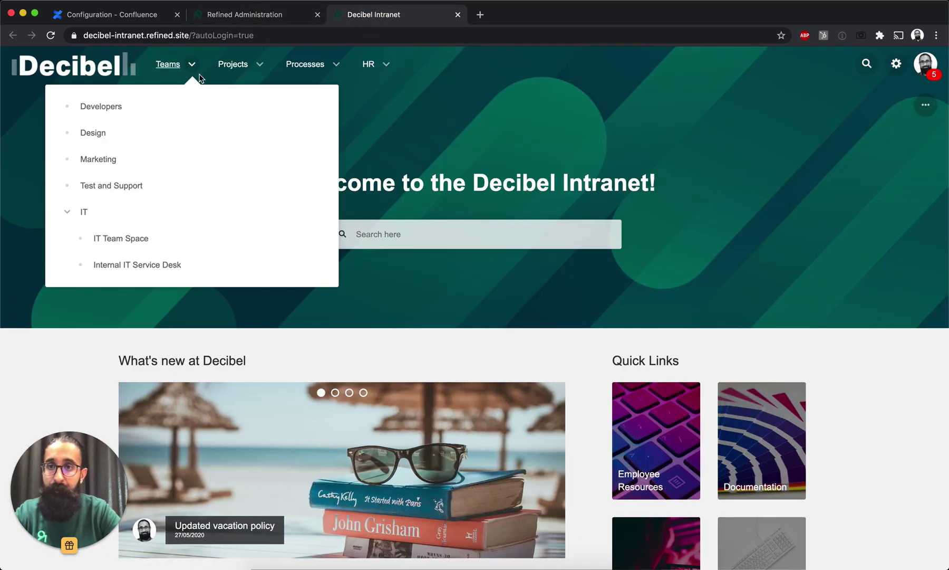
{"action": "left_click", "coordinate": [514, 111]}
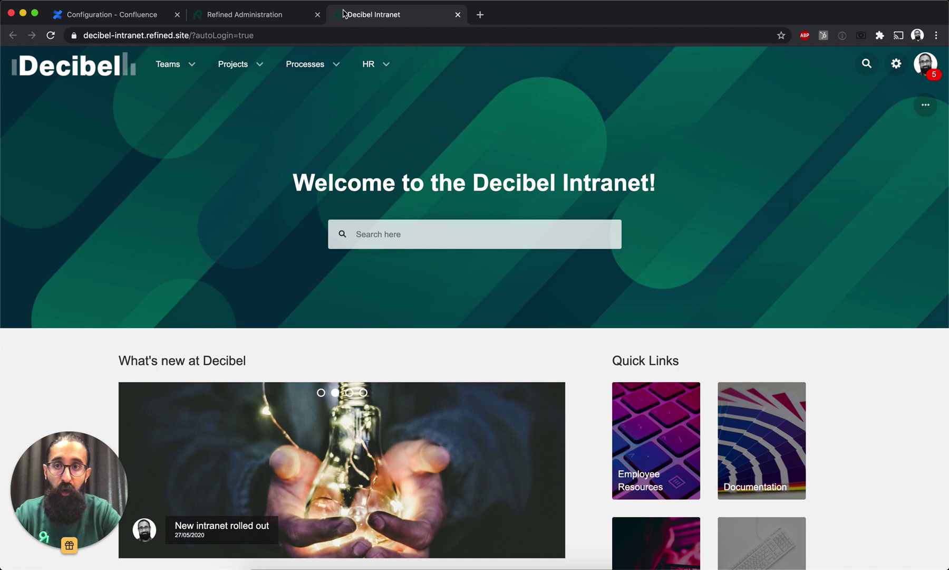
{"action": "left_click", "coordinate": [284, 15]}
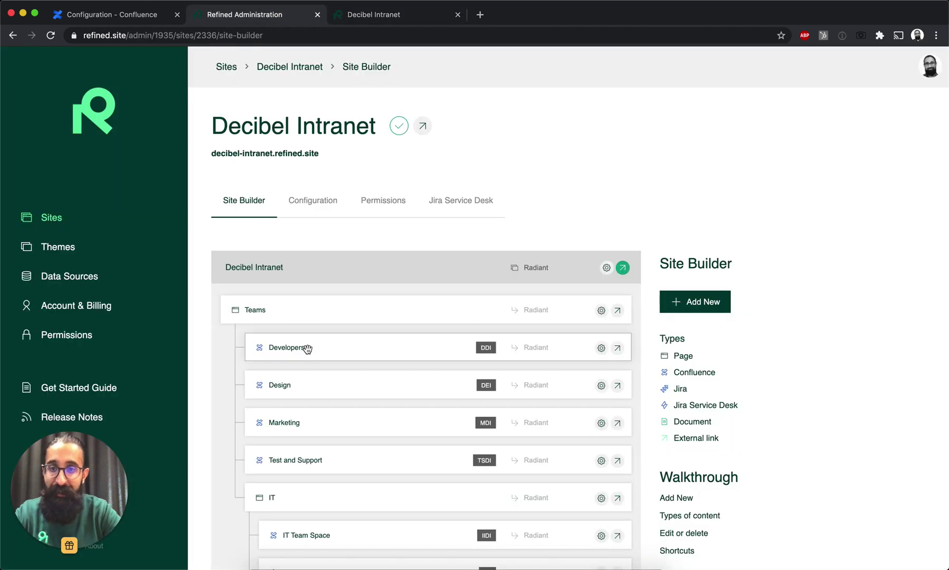
{"action": "left_click", "coordinate": [397, 15]}
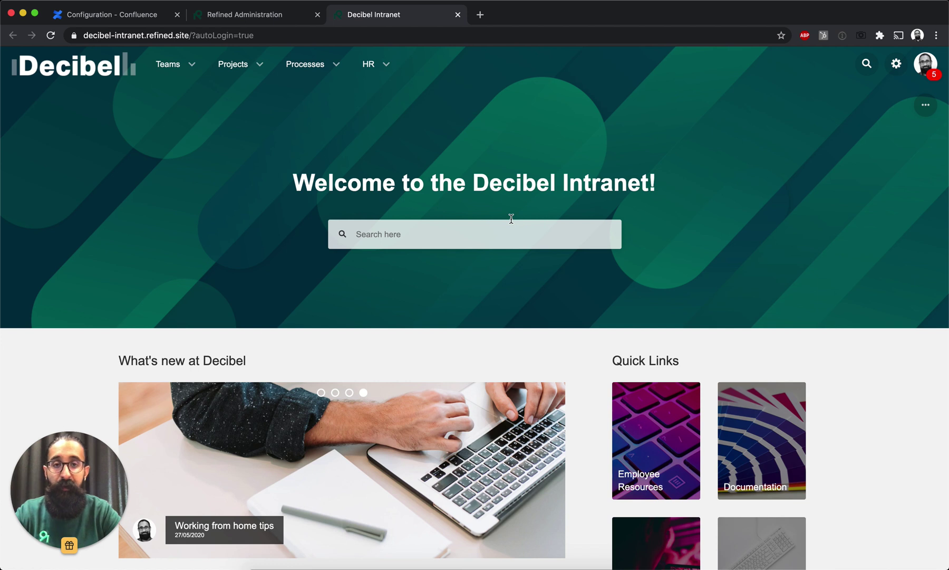
Step: Edit the homepage in the layout editor, review its modules, and bring up the Add Module choices
{"action": "left_click", "coordinate": [927, 107]}
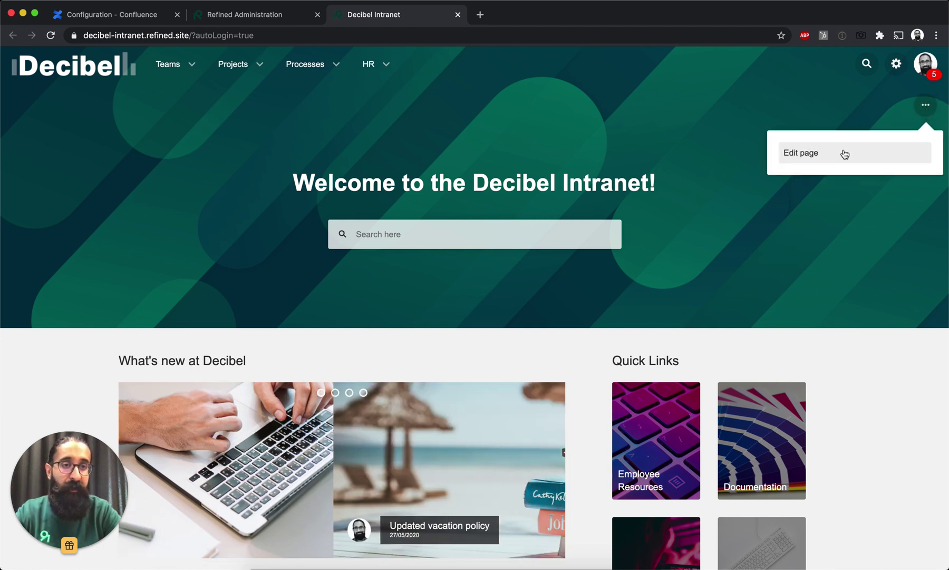
{"action": "left_click", "coordinate": [808, 154]}
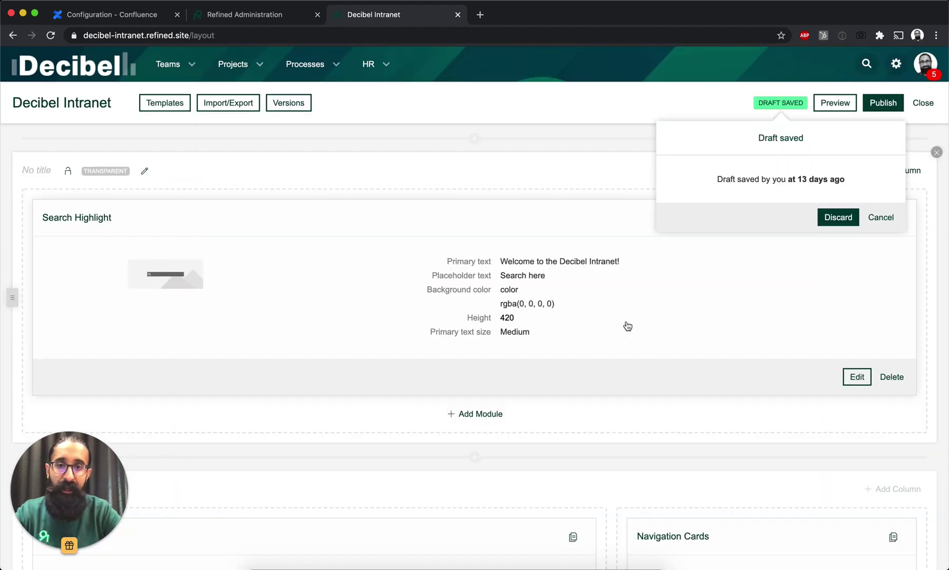
{"action": "scroll", "coordinate": [627, 325], "scroll_direction": "down", "scroll_amount": 3}
{"action": "scroll", "coordinate": [628, 325], "scroll_direction": "up", "scroll_amount": 1}
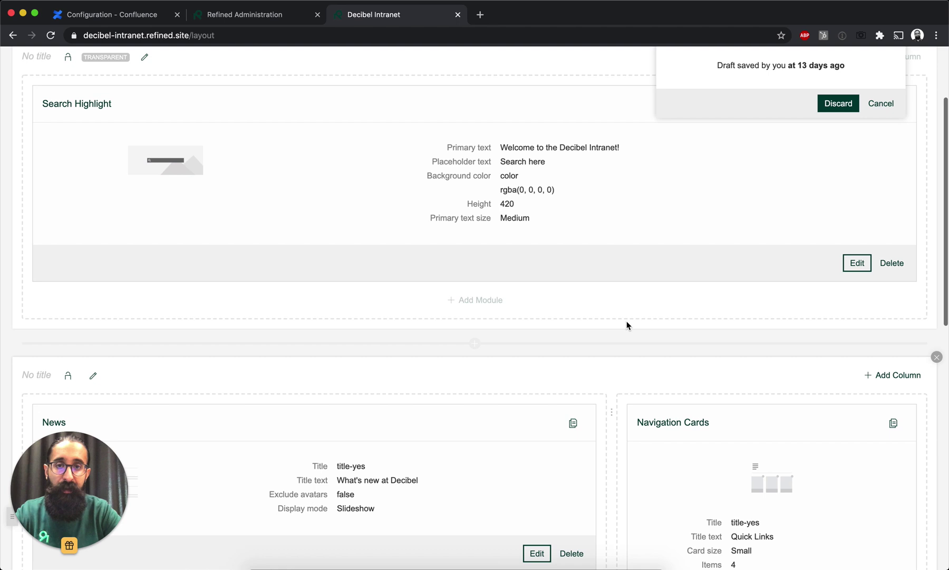
{"action": "scroll", "coordinate": [627, 324], "scroll_direction": "up", "scroll_amount": 1}
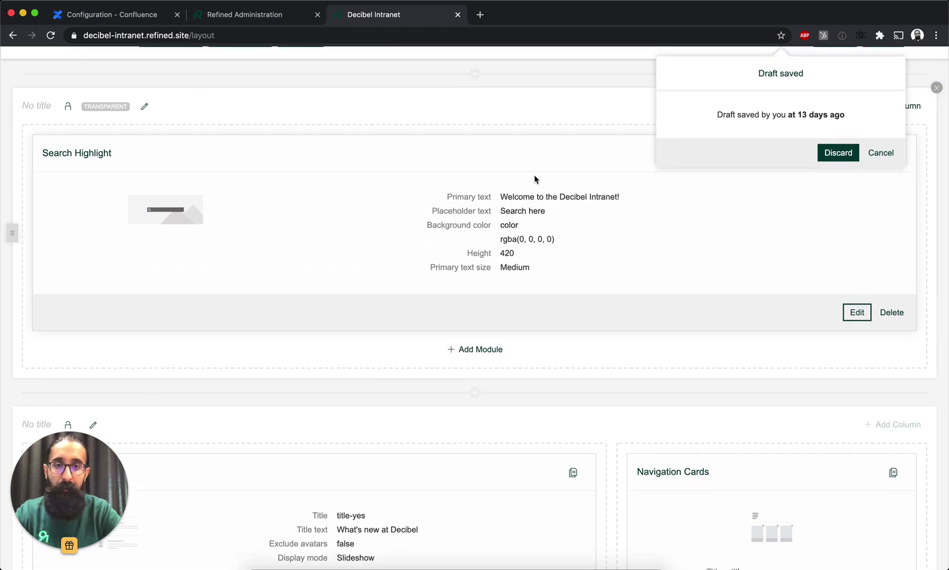
{"action": "scroll", "coordinate": [515, 351], "scroll_direction": "down", "scroll_amount": 2}
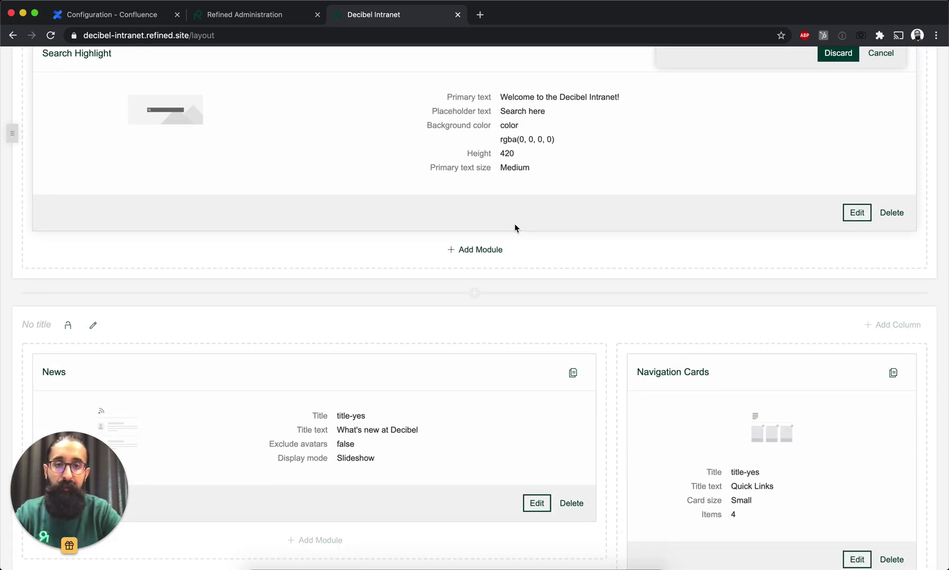
{"action": "left_click", "coordinate": [480, 253]}
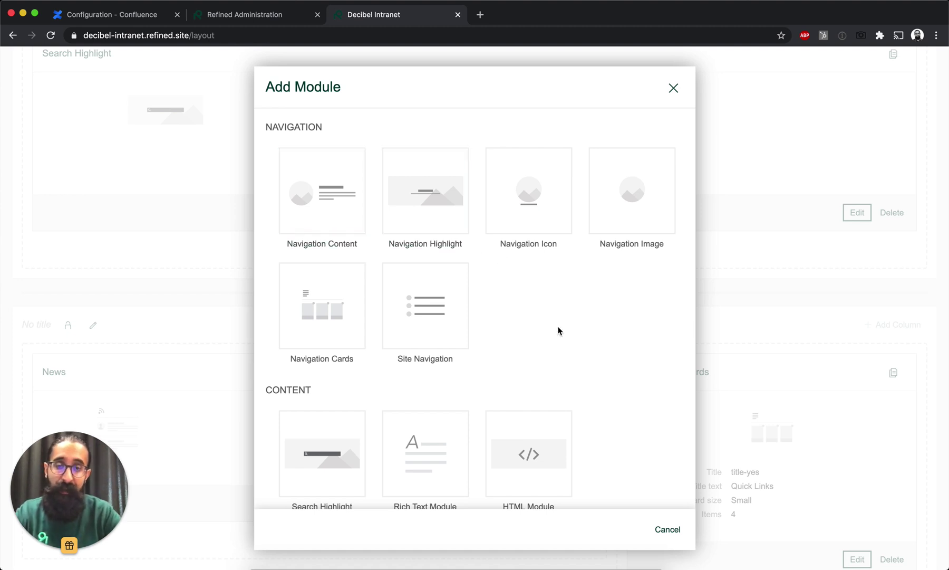
{"action": "scroll", "coordinate": [560, 330], "scroll_direction": "down", "scroll_amount": 3}
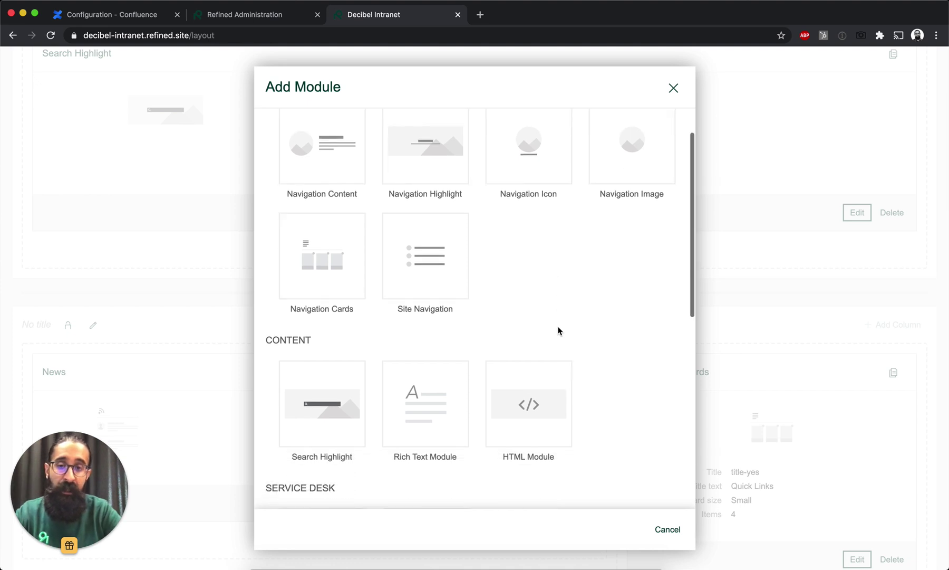
{"action": "scroll", "coordinate": [659, 475], "scroll_direction": "down", "scroll_amount": 10}
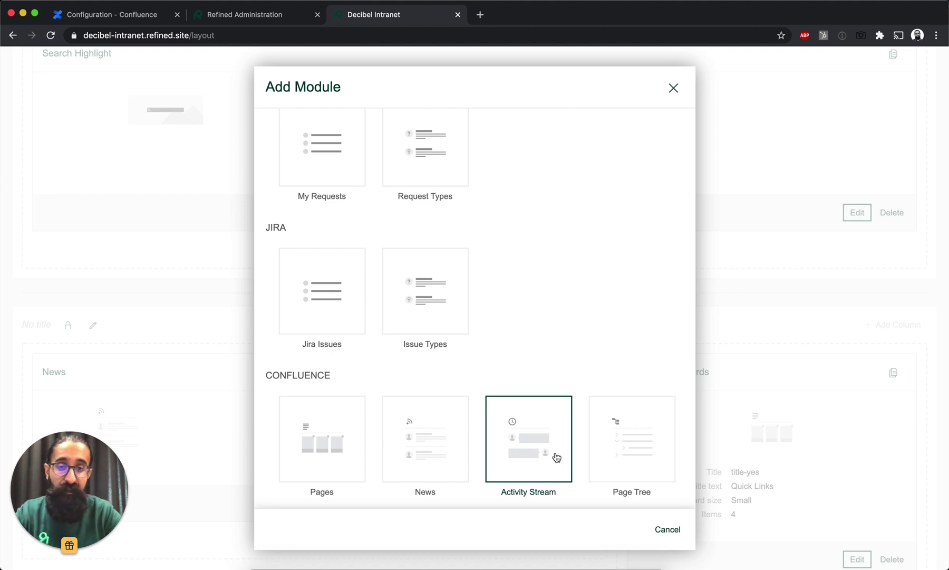
{"action": "left_click", "coordinate": [674, 89]}
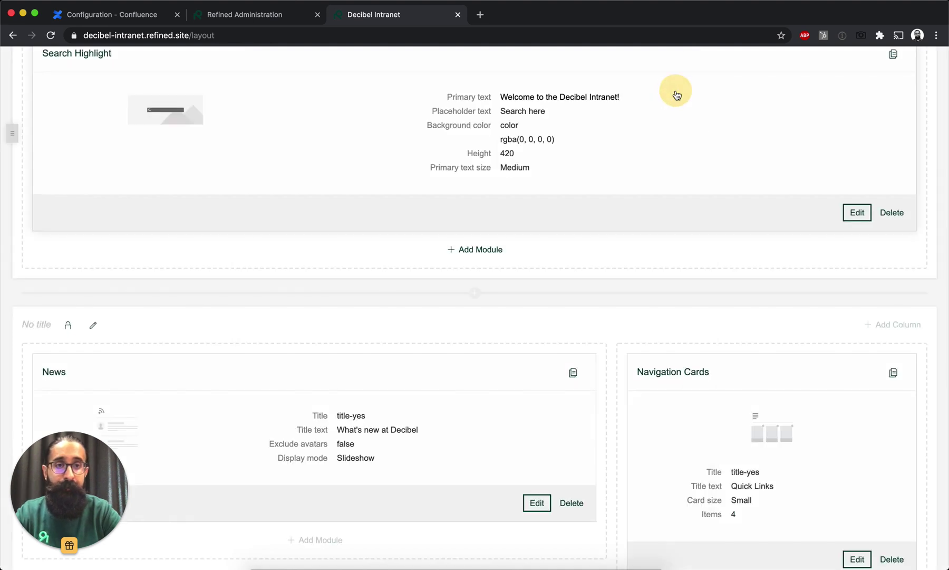
Step: Close the homepage editor, go to Teams > Marketing, and open the Marketing space's page options
{"action": "scroll", "coordinate": [721, 195], "scroll_direction": "up", "scroll_amount": 5}
{"action": "left_click", "coordinate": [926, 102]}
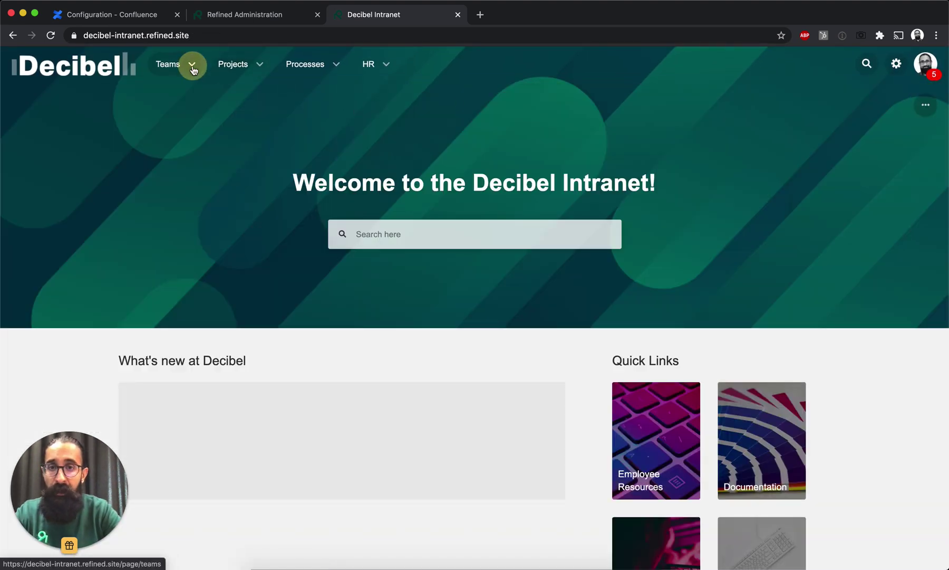
{"action": "left_click", "coordinate": [194, 68]}
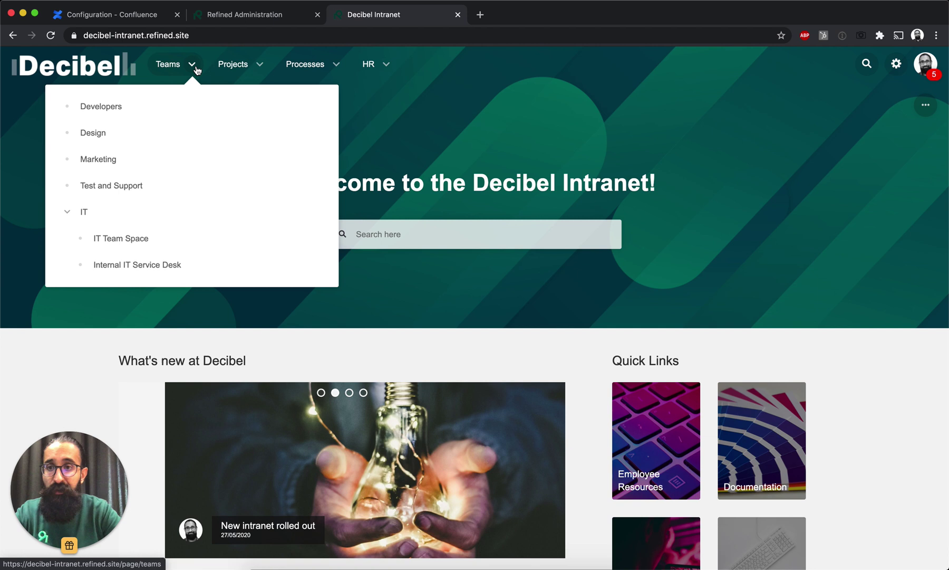
{"action": "left_click", "coordinate": [146, 158]}
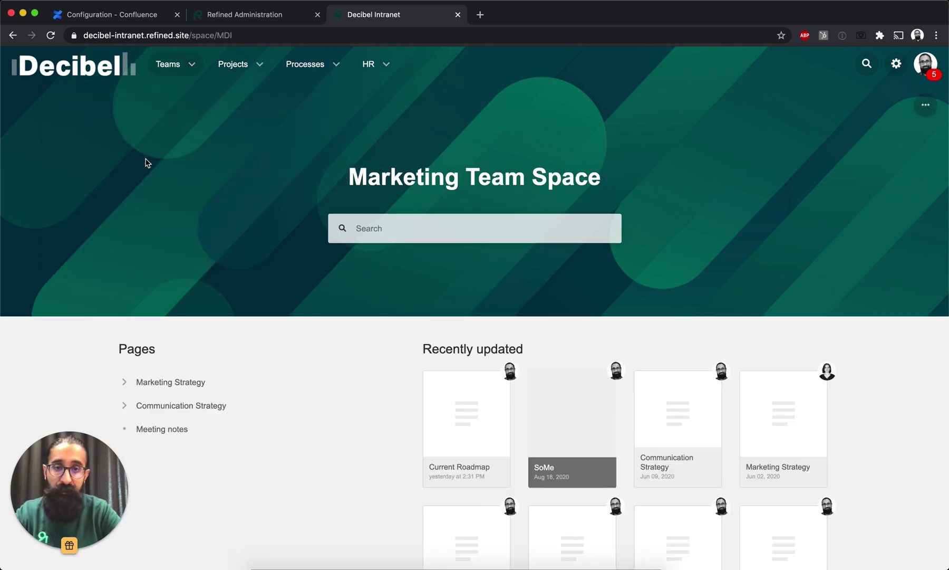
{"action": "left_click", "coordinate": [925, 105]}
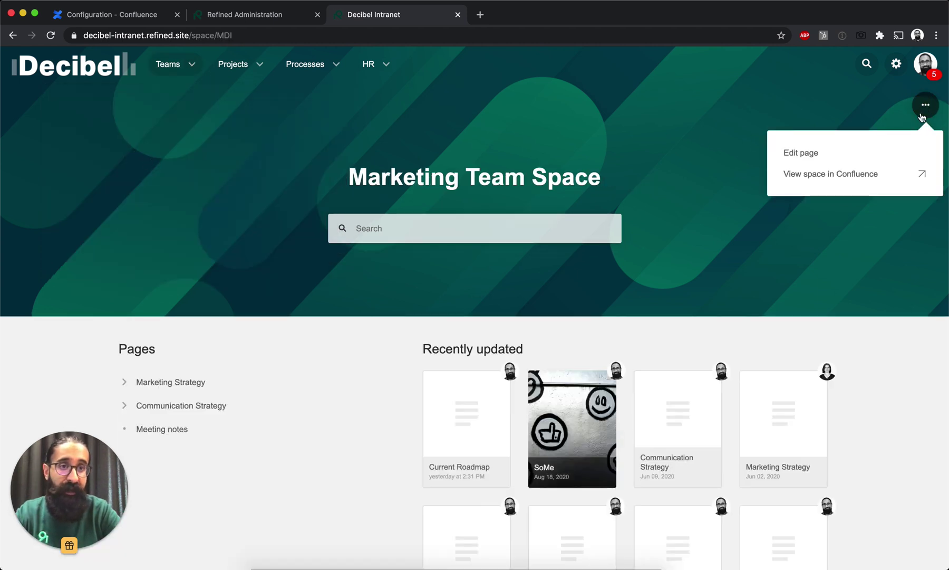
Step: Edit the Marketing space page and delete its Page Tree module
{"action": "left_click", "coordinate": [850, 152]}
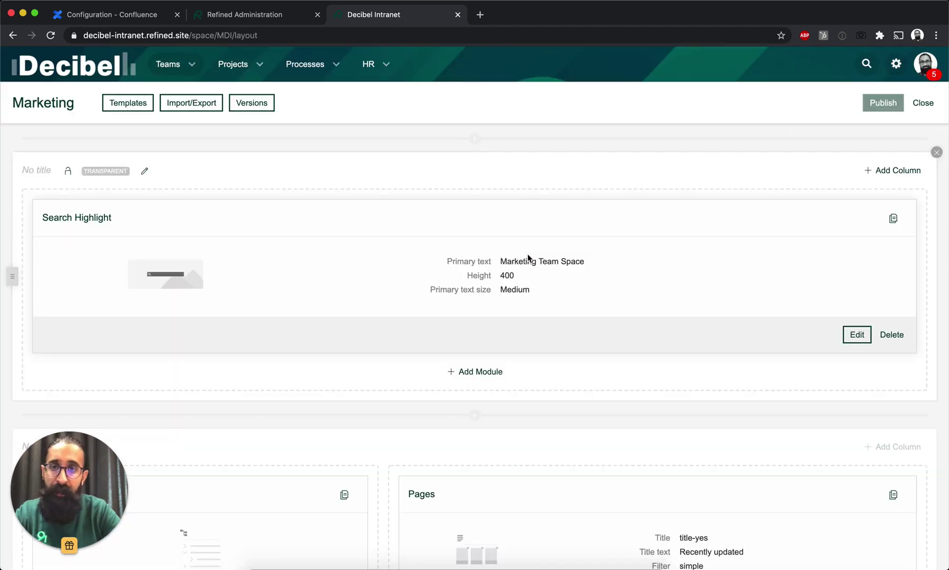
{"action": "scroll", "coordinate": [530, 258], "scroll_direction": "down", "scroll_amount": 5}
{"action": "scroll", "coordinate": [528, 258], "scroll_direction": "down", "scroll_amount": 2}
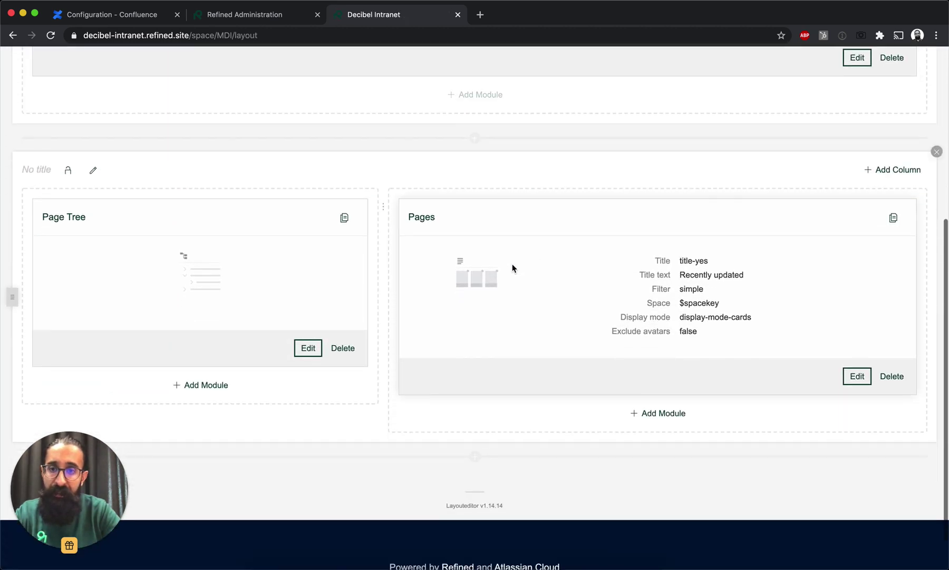
{"action": "left_click", "coordinate": [344, 349]}
{"action": "left_click", "coordinate": [363, 467]}
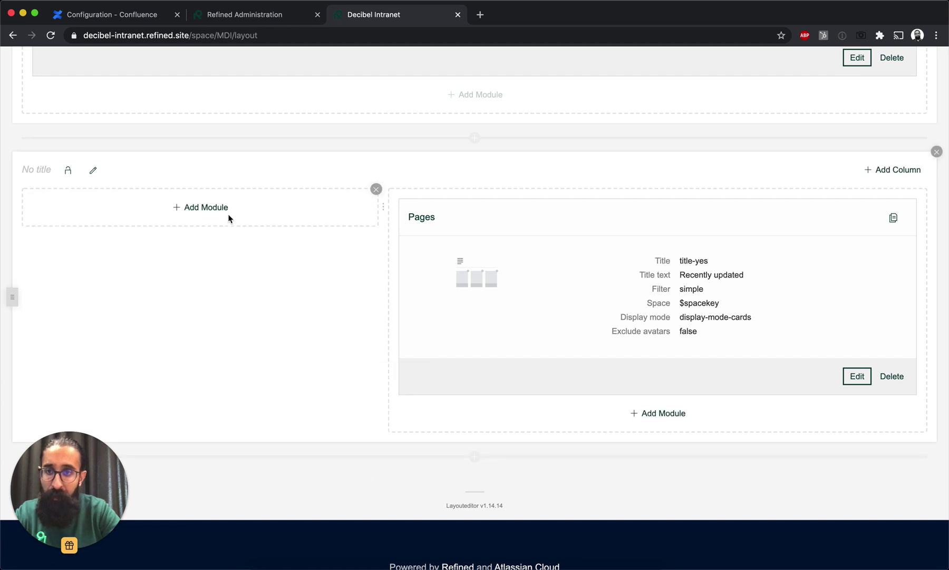
Step: Add a News module limited to space MDI in the emptied column and save it
{"action": "left_click", "coordinate": [208, 202]}
{"action": "scroll", "coordinate": [324, 402], "scroll_direction": "down", "scroll_amount": 2}
{"action": "scroll", "coordinate": [323, 402], "scroll_direction": "down", "scroll_amount": 8}
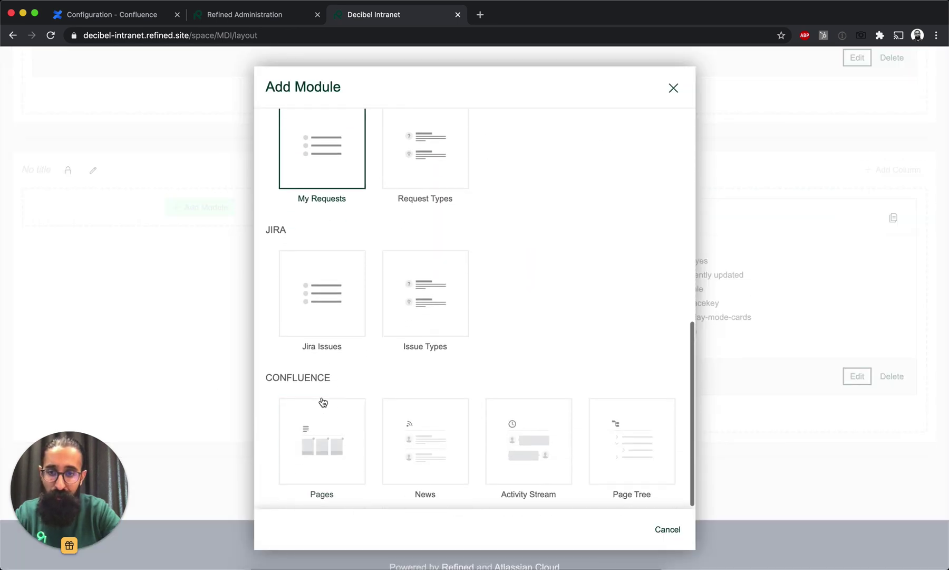
{"action": "left_click", "coordinate": [430, 424]}
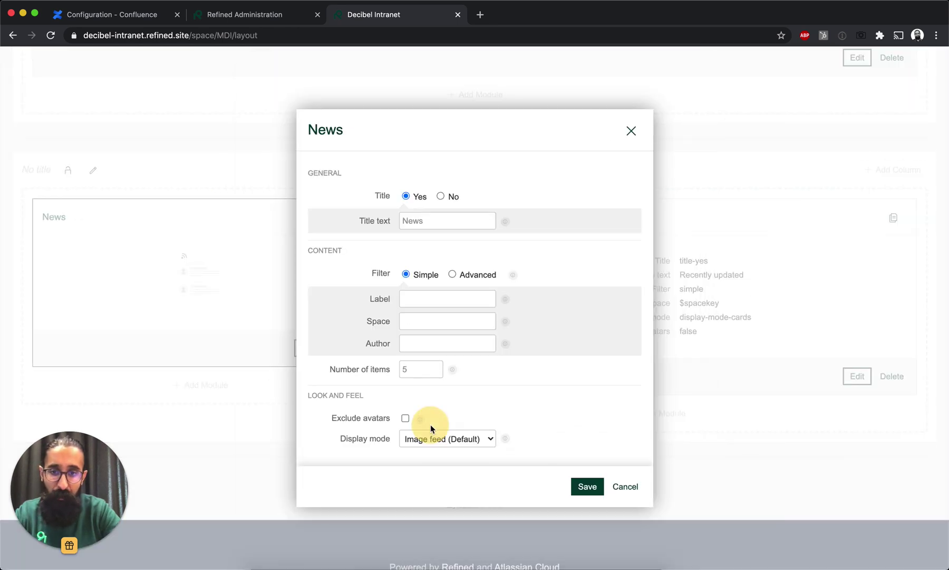
{"action": "left_click", "coordinate": [455, 322]}
{"action": "type", "text": "MDI"}
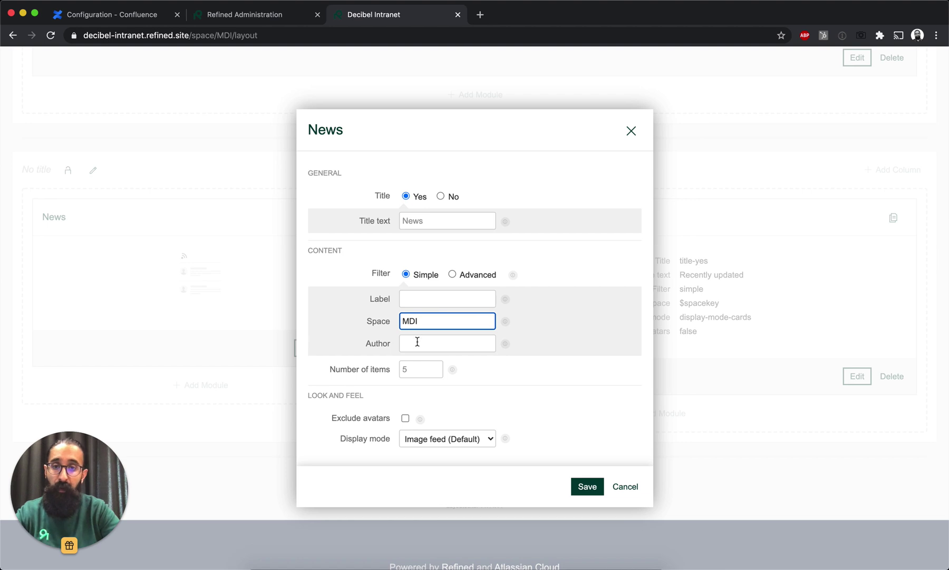
{"action": "left_click", "coordinate": [453, 274]}
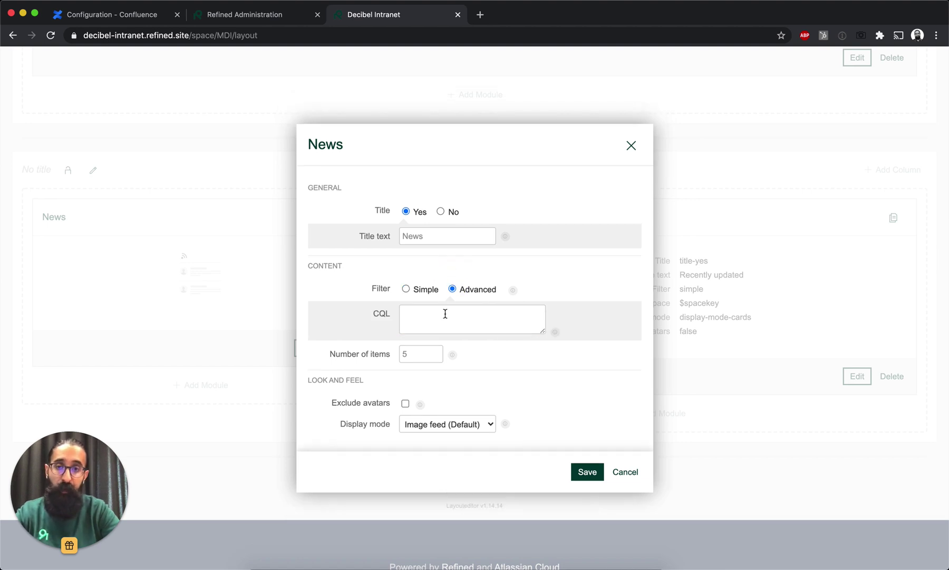
{"action": "left_click", "coordinate": [406, 288]}
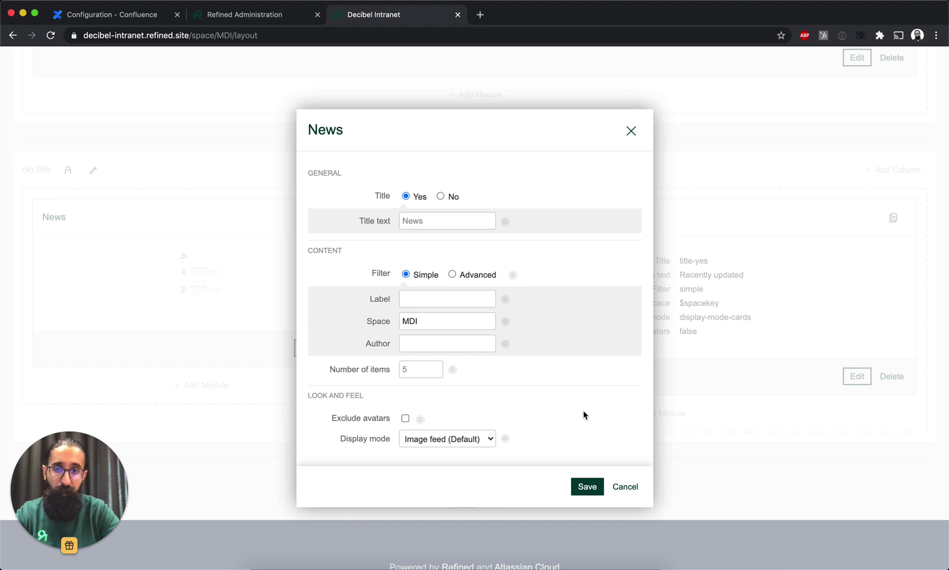
{"action": "left_click", "coordinate": [585, 485]}
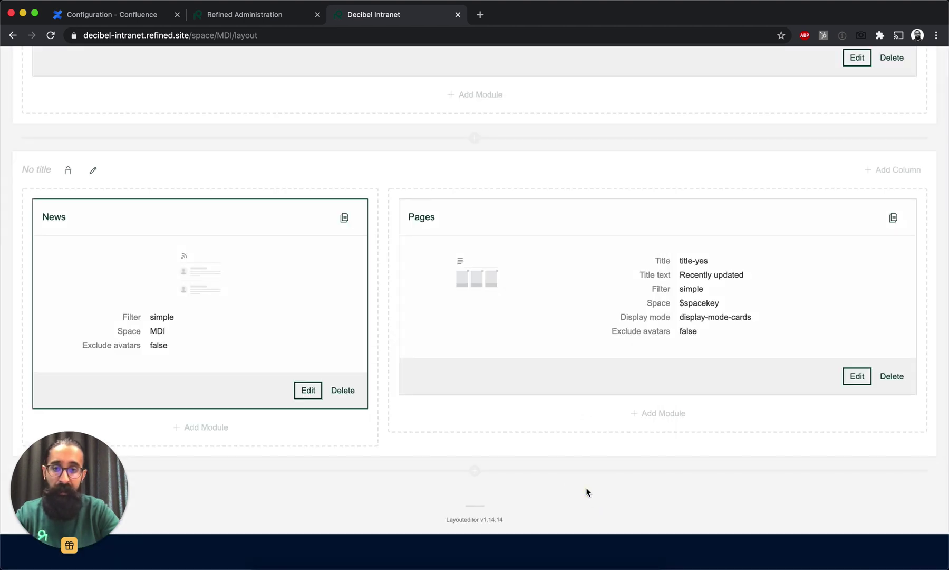
{"action": "scroll", "coordinate": [617, 232], "scroll_direction": "up", "scroll_amount": 10}
{"action": "left_click", "coordinate": [882, 104]}
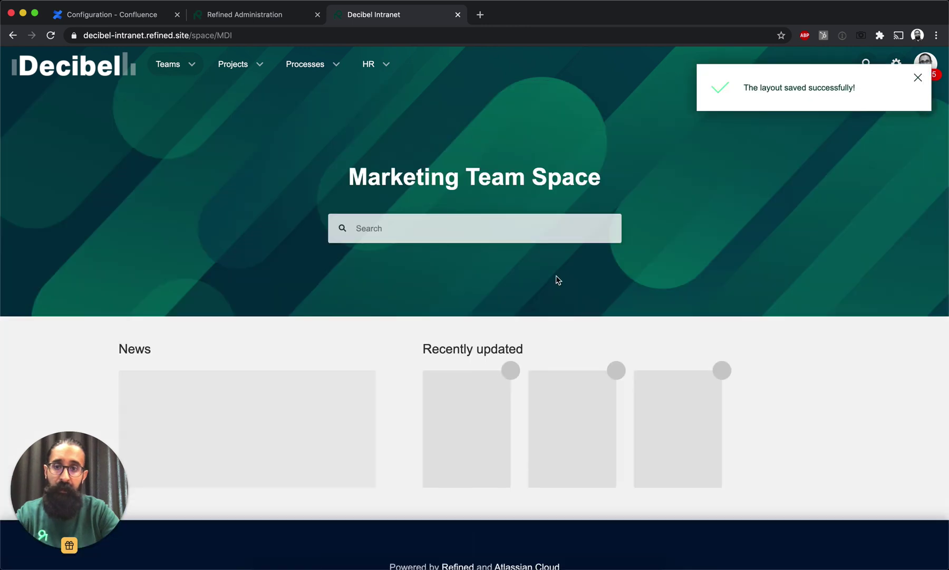
{"action": "scroll", "coordinate": [558, 277], "scroll_direction": "down", "scroll_amount": 1}
{"action": "scroll", "coordinate": [557, 275], "scroll_direction": "down", "scroll_amount": 3}
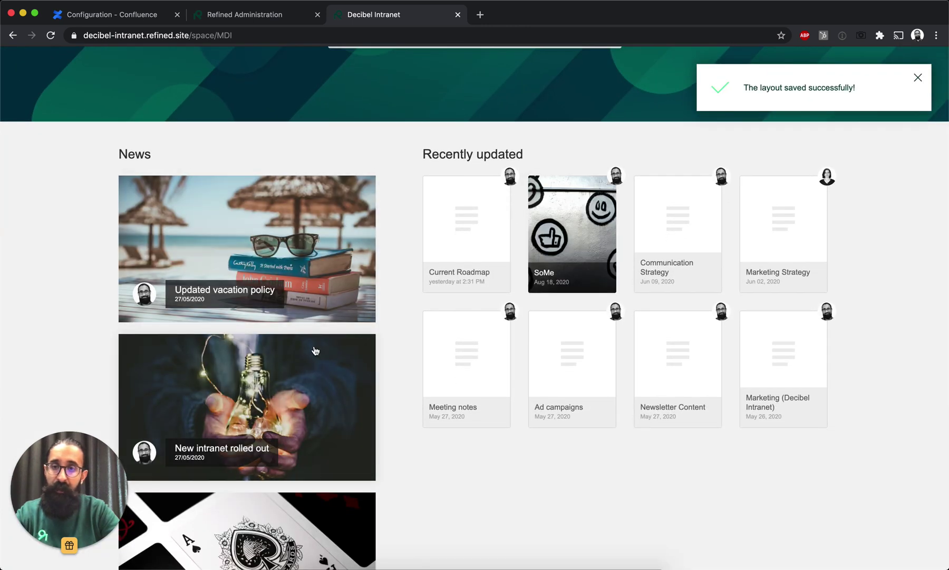
{"action": "scroll", "coordinate": [306, 230], "scroll_direction": "down", "scroll_amount": 5}
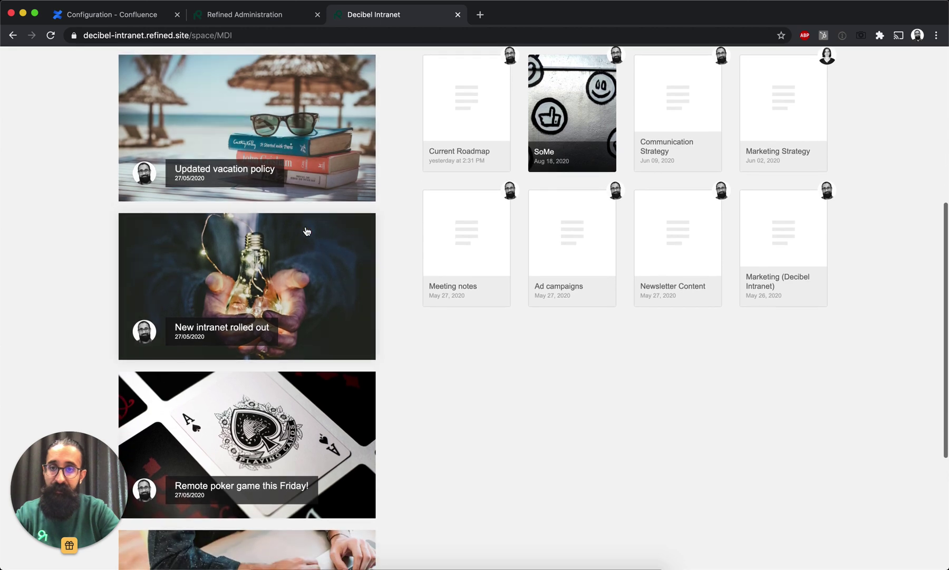
{"action": "scroll", "coordinate": [307, 231], "scroll_direction": "up", "scroll_amount": 4}
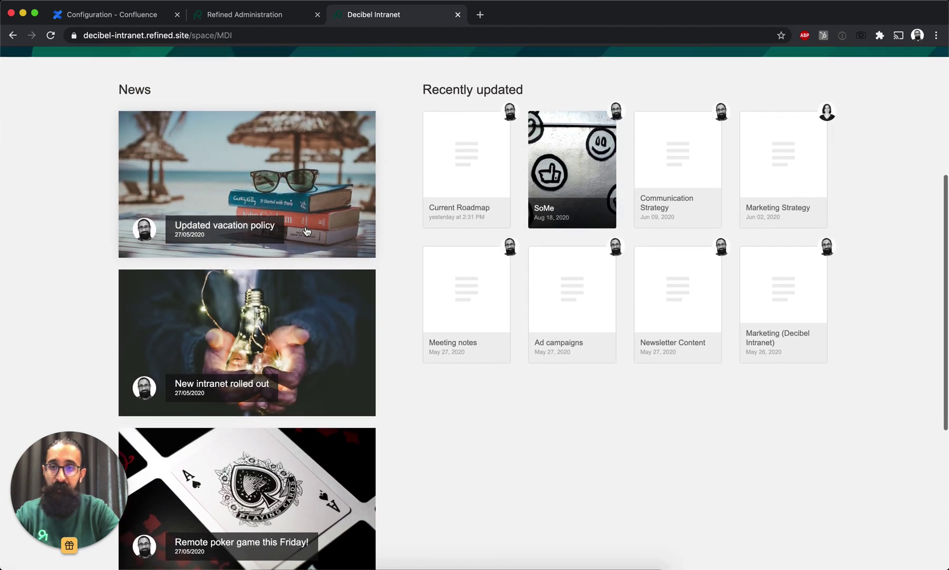
{"action": "left_click", "coordinate": [234, 204]}
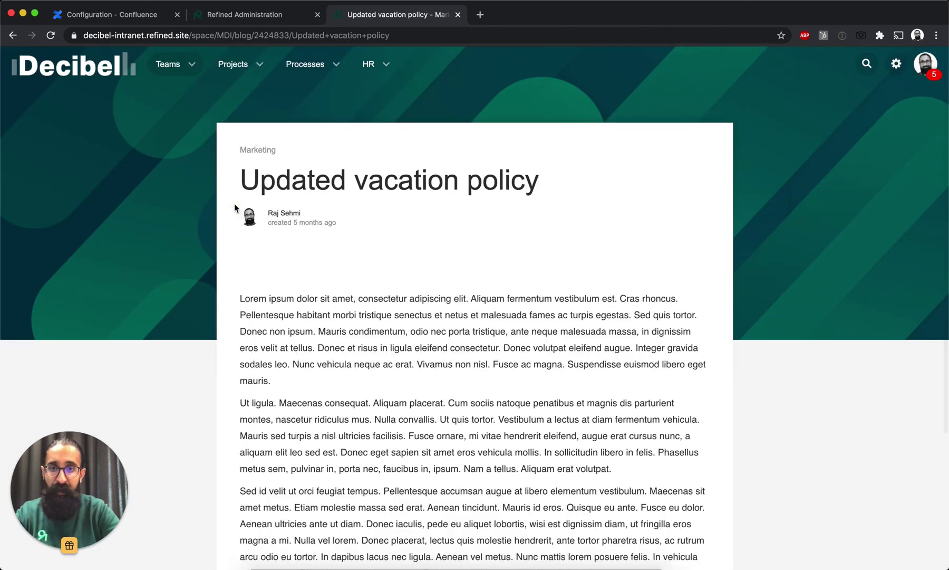
{"action": "scroll", "coordinate": [514, 311], "scroll_direction": "down", "scroll_amount": 7}
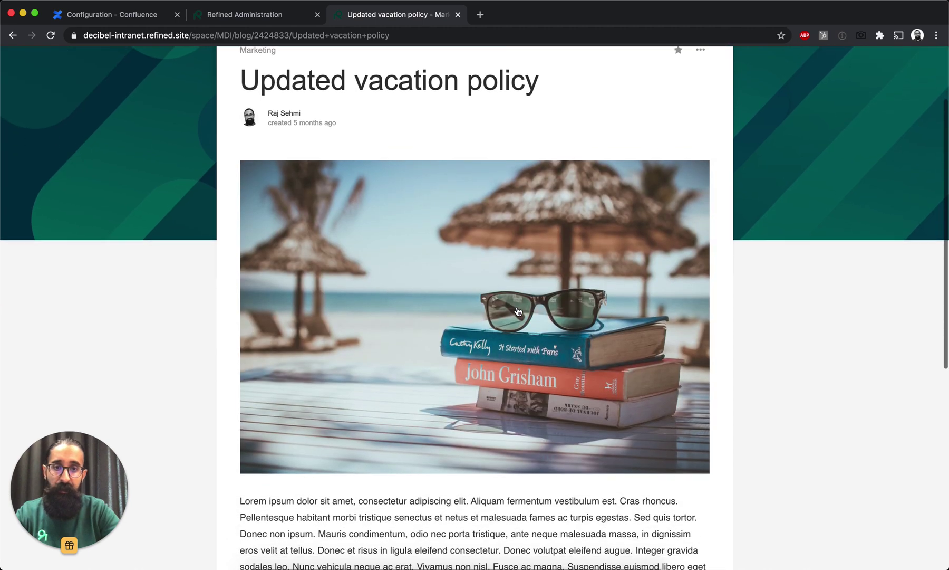
{"action": "scroll", "coordinate": [518, 311], "scroll_direction": "down", "scroll_amount": 3}
{"action": "scroll", "coordinate": [518, 311], "scroll_direction": "up", "scroll_amount": 10}
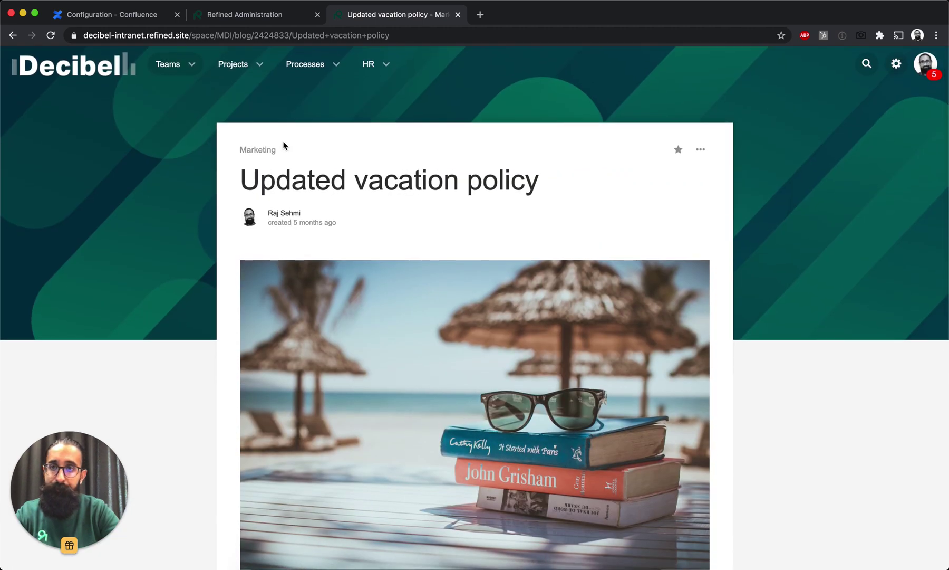
{"action": "left_click", "coordinate": [13, 35]}
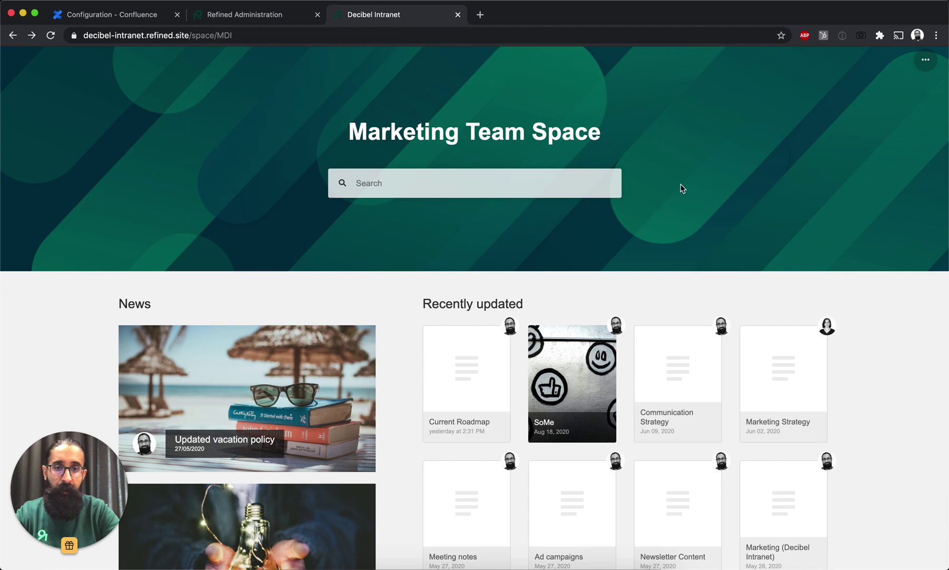
{"action": "scroll", "coordinate": [781, 172], "scroll_direction": "down", "scroll_amount": 2}
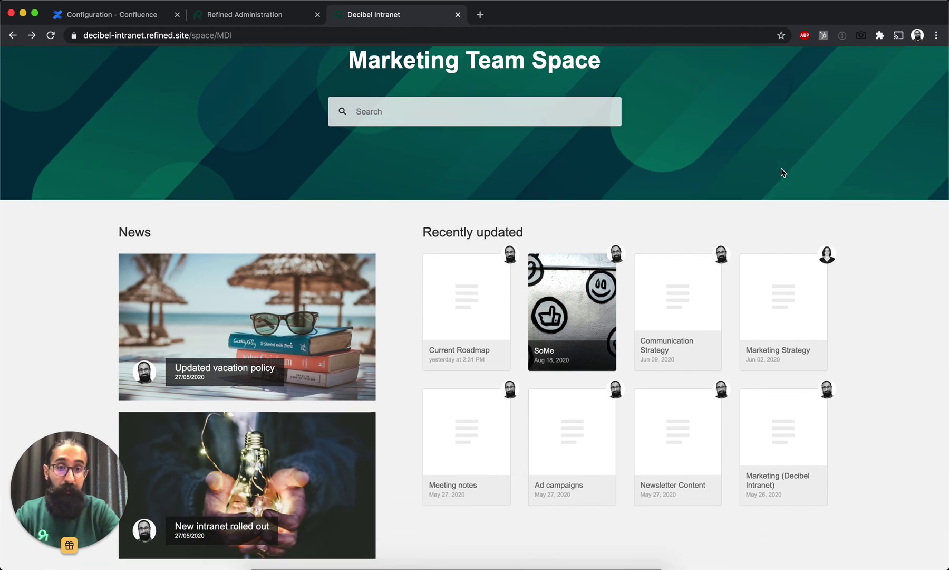
Step: Open the SoMe page from Recently updated, expand Marketing Strategy in the tree, and show its page options
{"action": "left_click", "coordinate": [583, 299]}
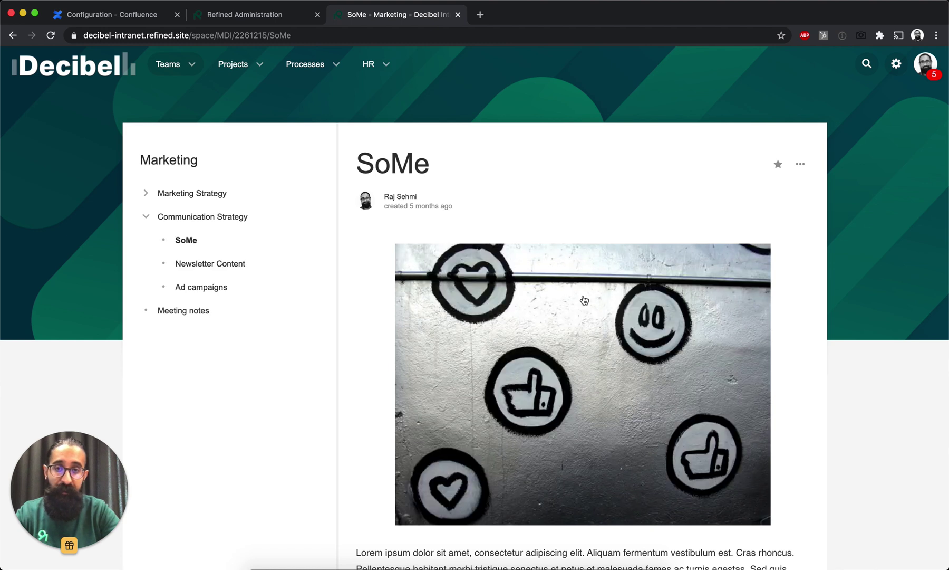
{"action": "scroll", "coordinate": [585, 299], "scroll_direction": "down", "scroll_amount": 2}
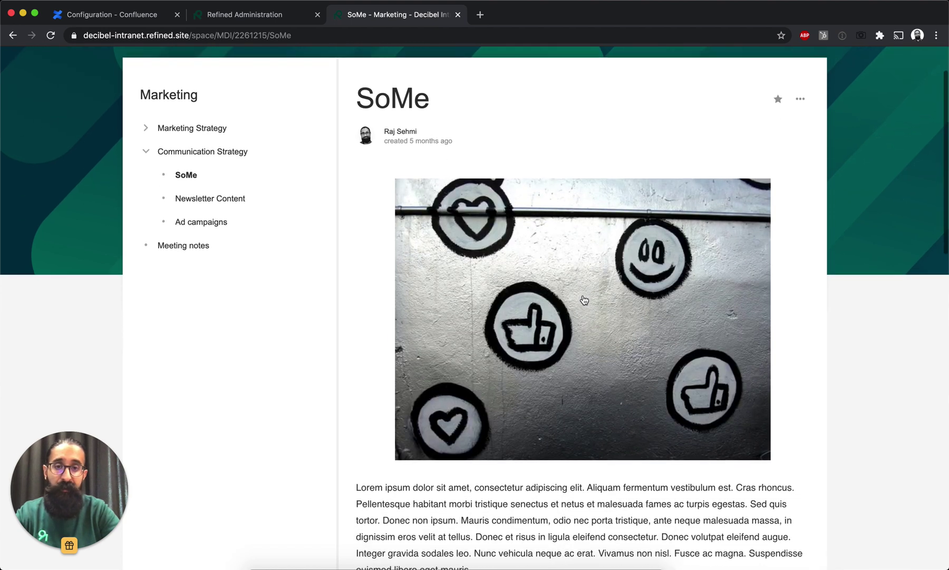
{"action": "left_click", "coordinate": [147, 132]}
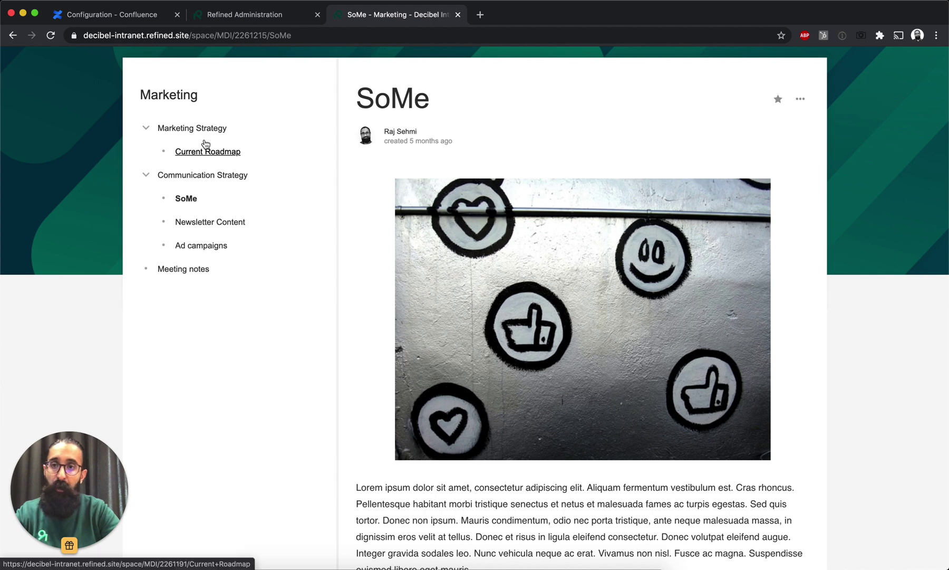
{"action": "scroll", "coordinate": [514, 97], "scroll_direction": "up", "scroll_amount": 2}
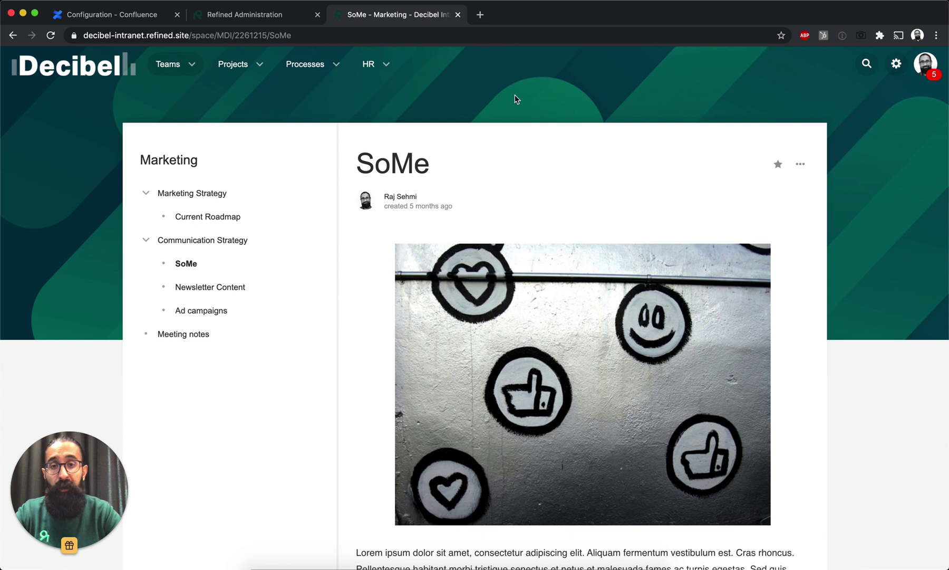
{"action": "left_click", "coordinate": [800, 164]}
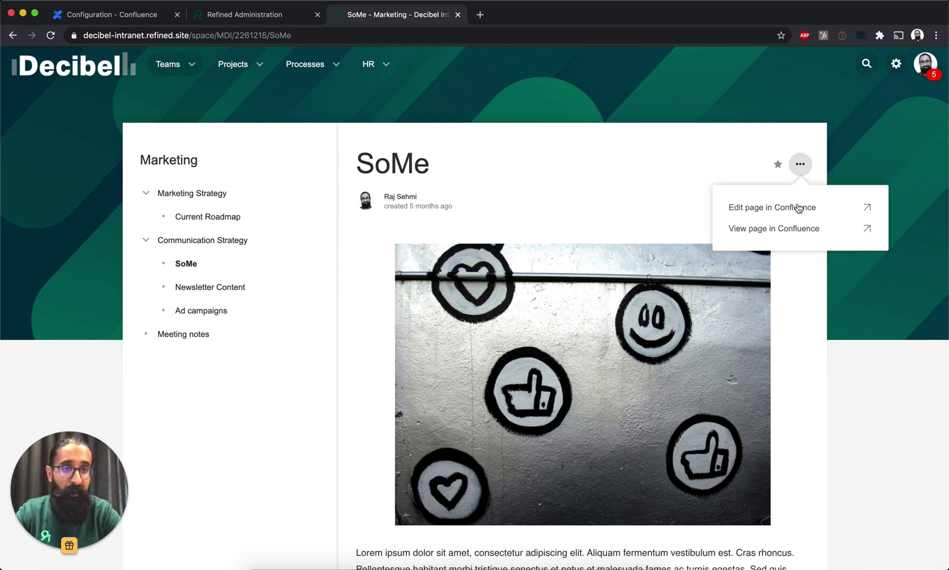
Step: View the page in Confluence and create a blank child page under Current Roadmap
{"action": "left_click", "coordinate": [805, 231]}
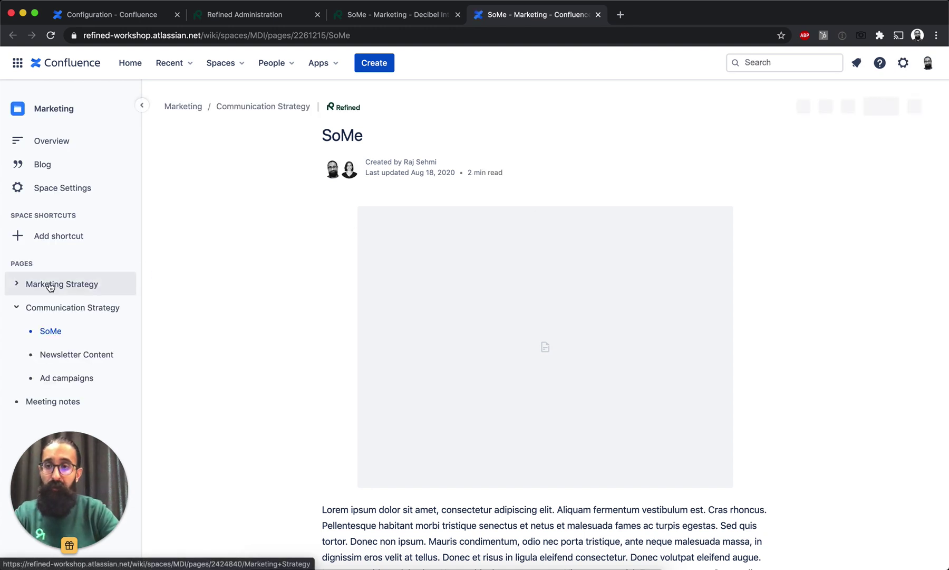
{"action": "left_click", "coordinate": [18, 287]}
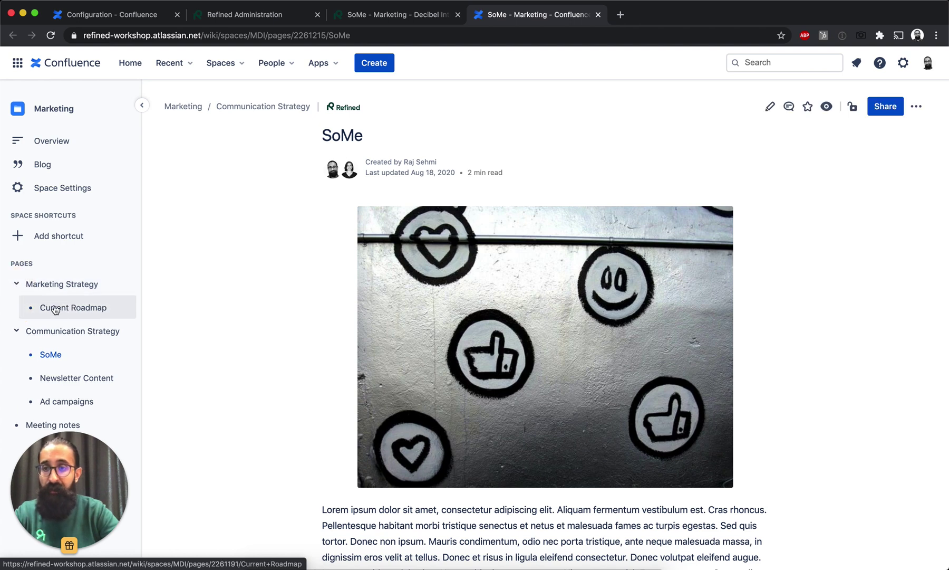
{"action": "left_click", "coordinate": [125, 310]}
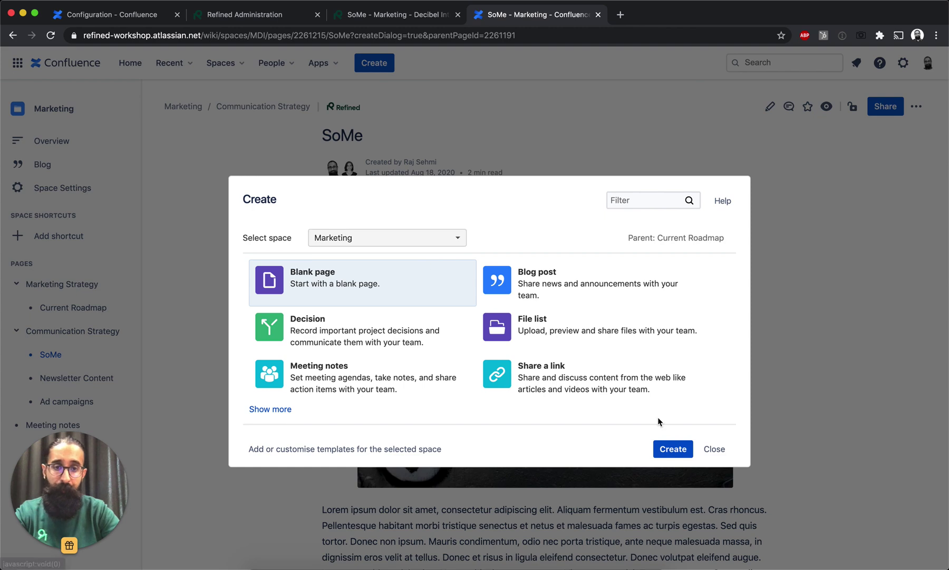
{"action": "left_click", "coordinate": [673, 448]}
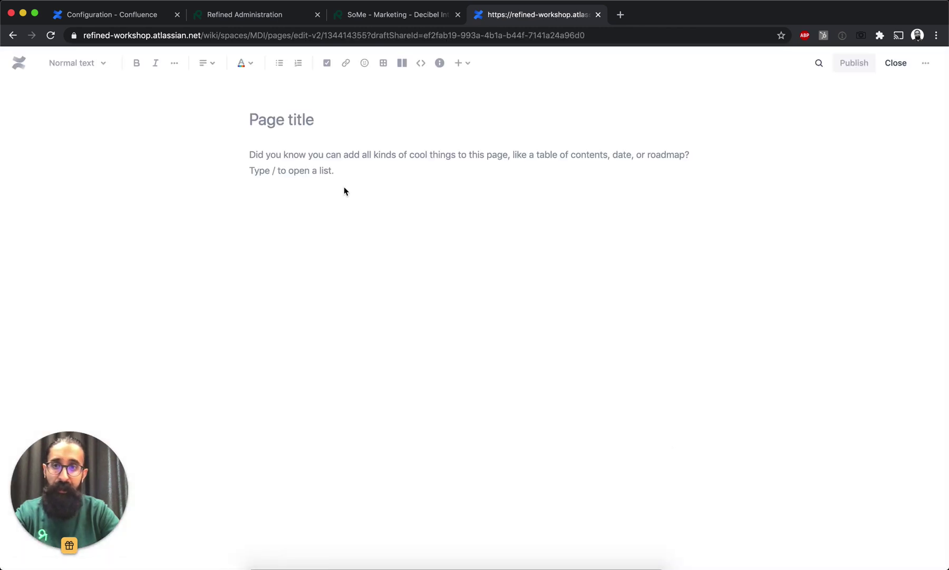
Step: Title the new page 'Q1 Roadmap', add body text 'TExt', and publish it
{"action": "left_click", "coordinate": [281, 153]}
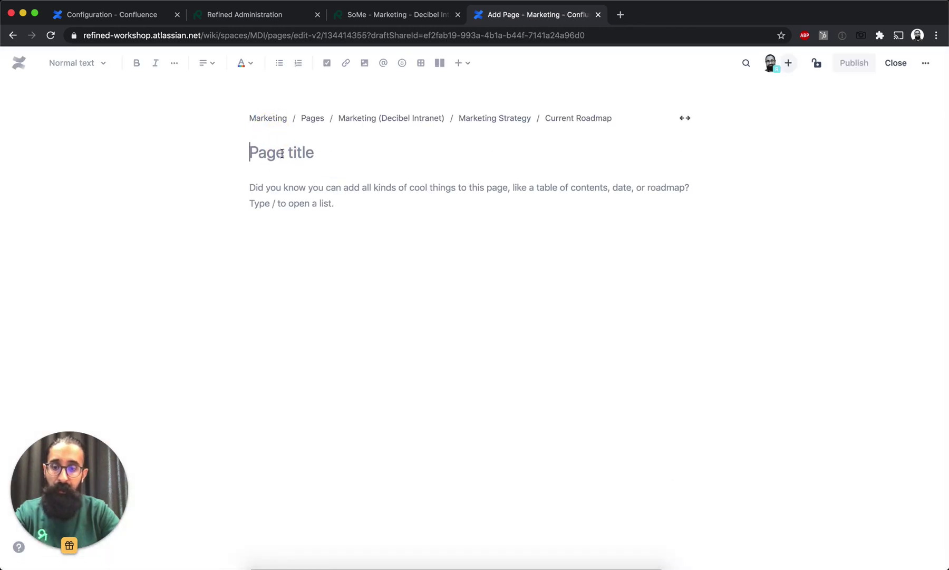
{"action": "type", "text": "Q!"}
{"action": "key", "text": "BackSpace"}
{"action": "key", "text": "BackSpace"}
{"action": "type", "text": "1 "}
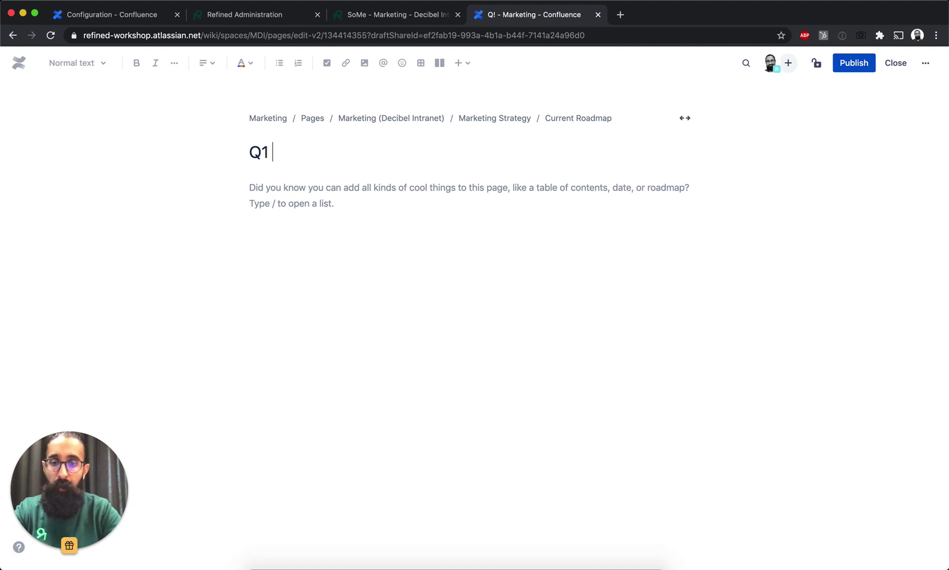
{"action": "type", "text": "Roadmap"}
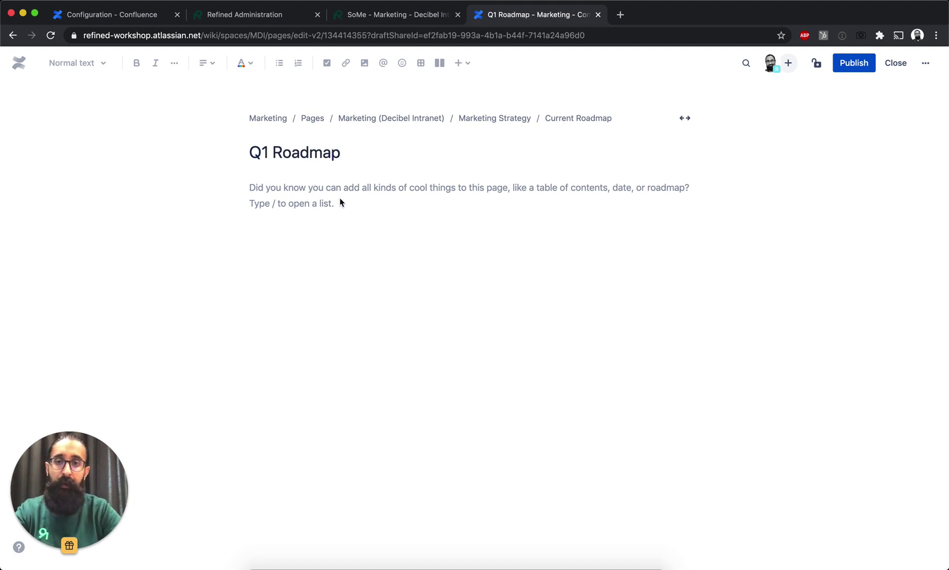
{"action": "left_click", "coordinate": [340, 202]}
{"action": "type", "text": "TExt"}
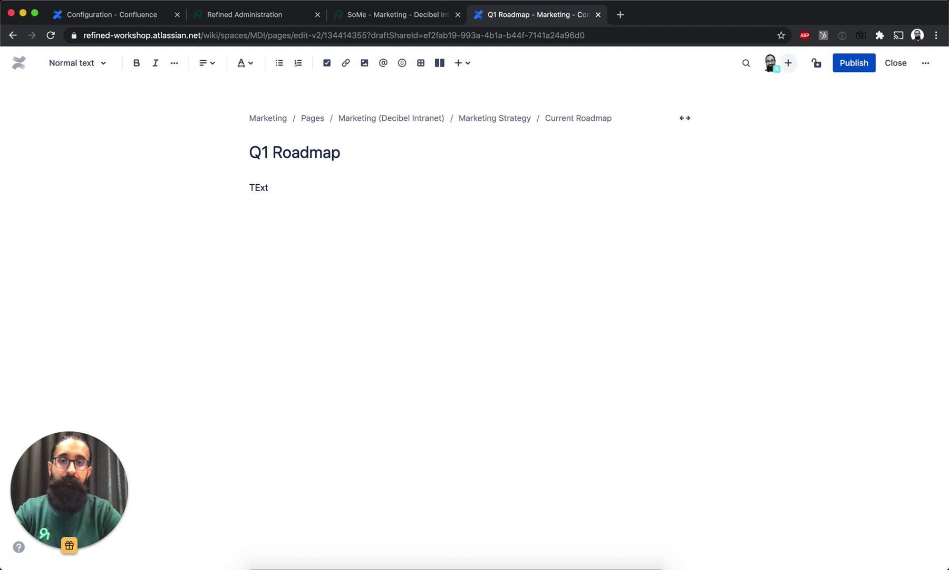
{"action": "left_click", "coordinate": [846, 63]}
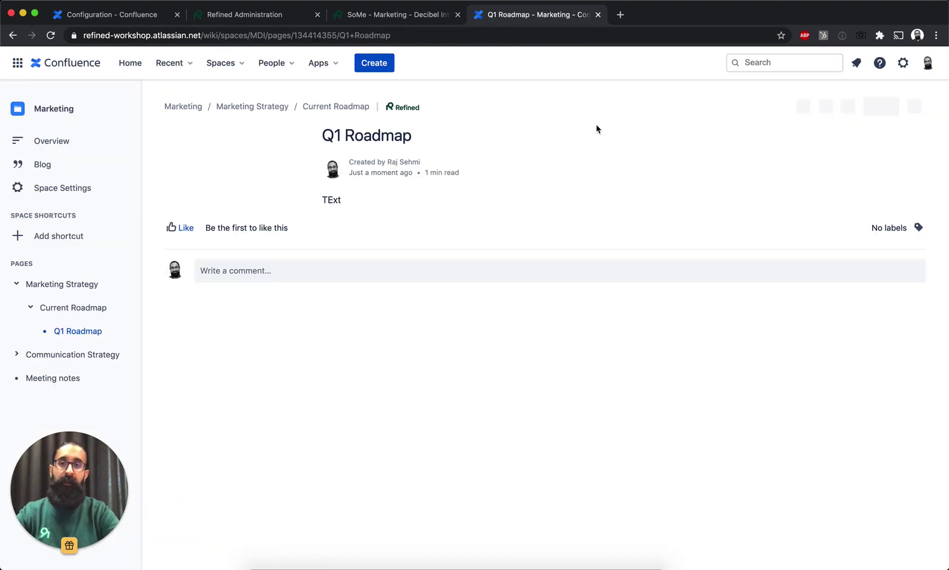
Step: Open the Q1 Roadmap page in the Decibel intranet through the Refined breadcrumb button
{"action": "left_click", "coordinate": [404, 110]}
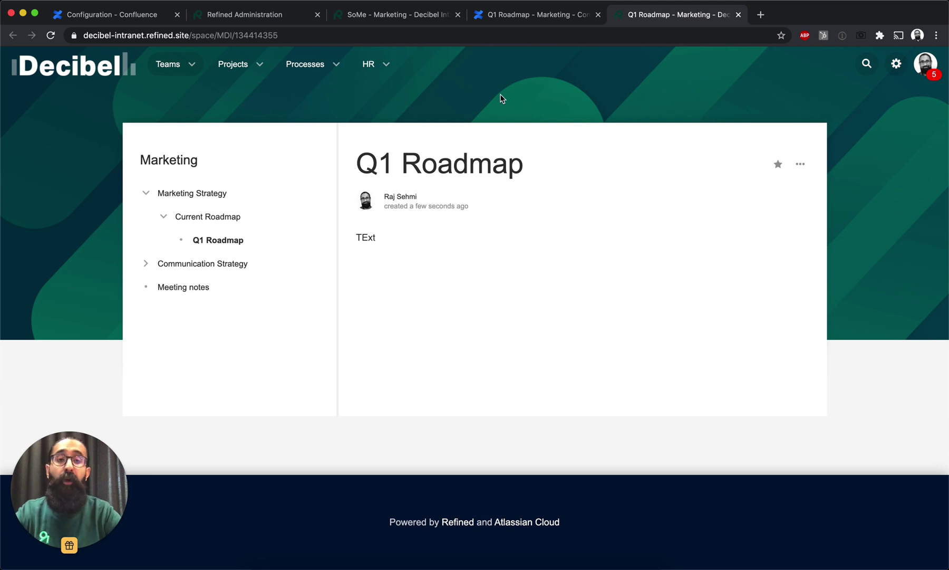
Step: Visit HR > HR Service Desk, then open Projects > Mobile App issue tracker
{"action": "left_click", "coordinate": [389, 67]}
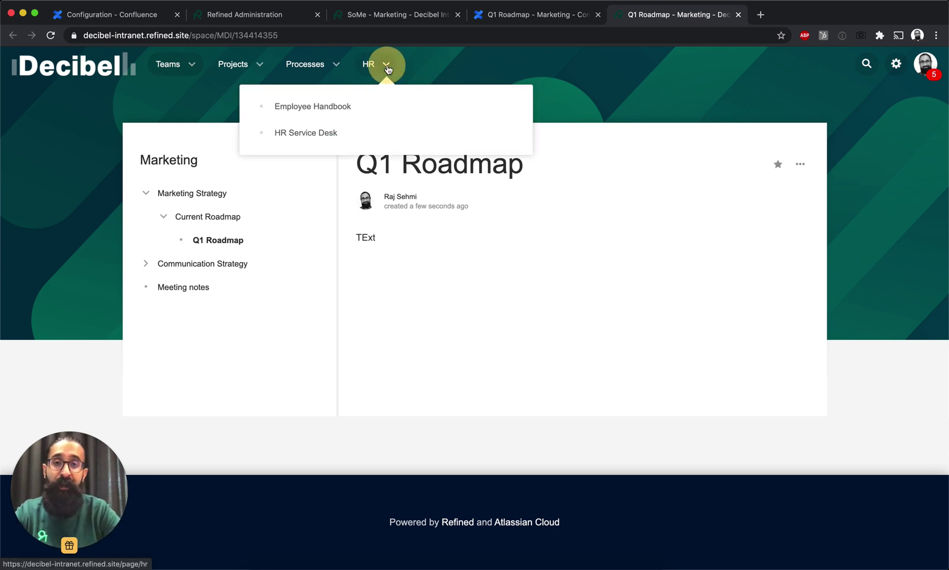
{"action": "left_click", "coordinate": [342, 132]}
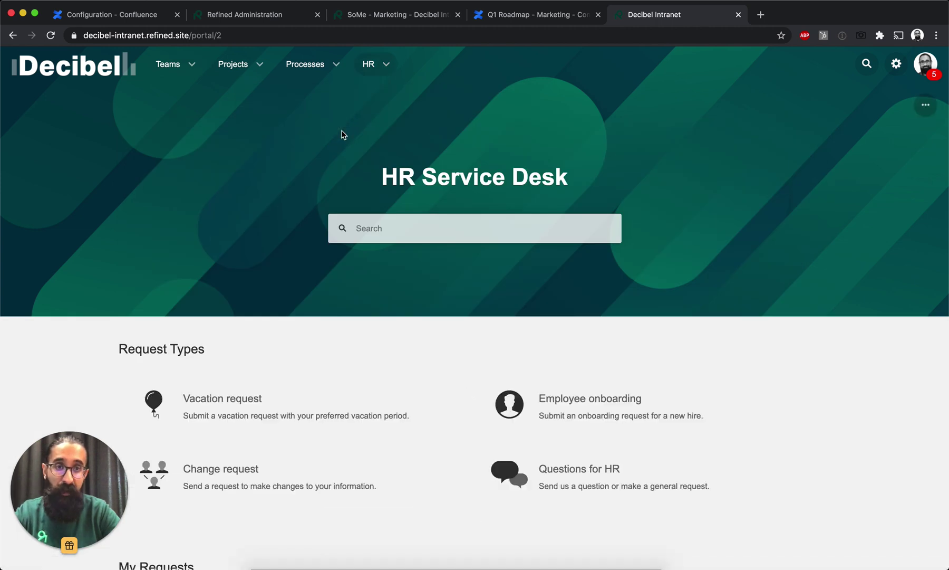
{"action": "left_click", "coordinate": [261, 65]}
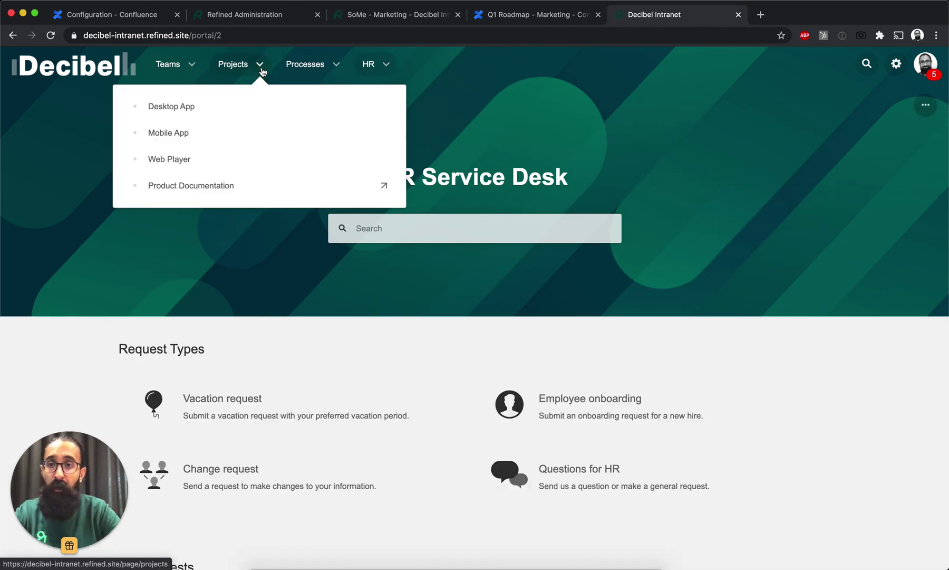
{"action": "left_click", "coordinate": [211, 134]}
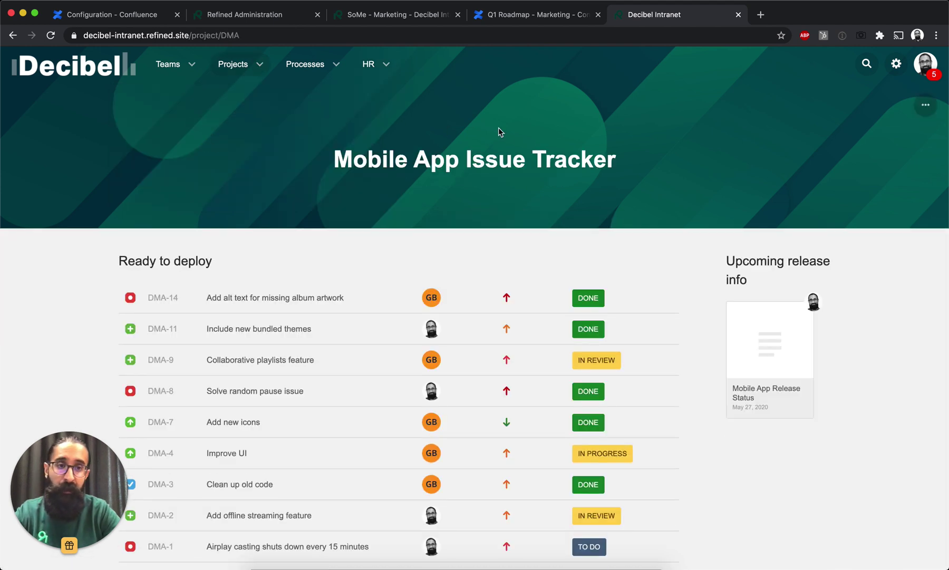